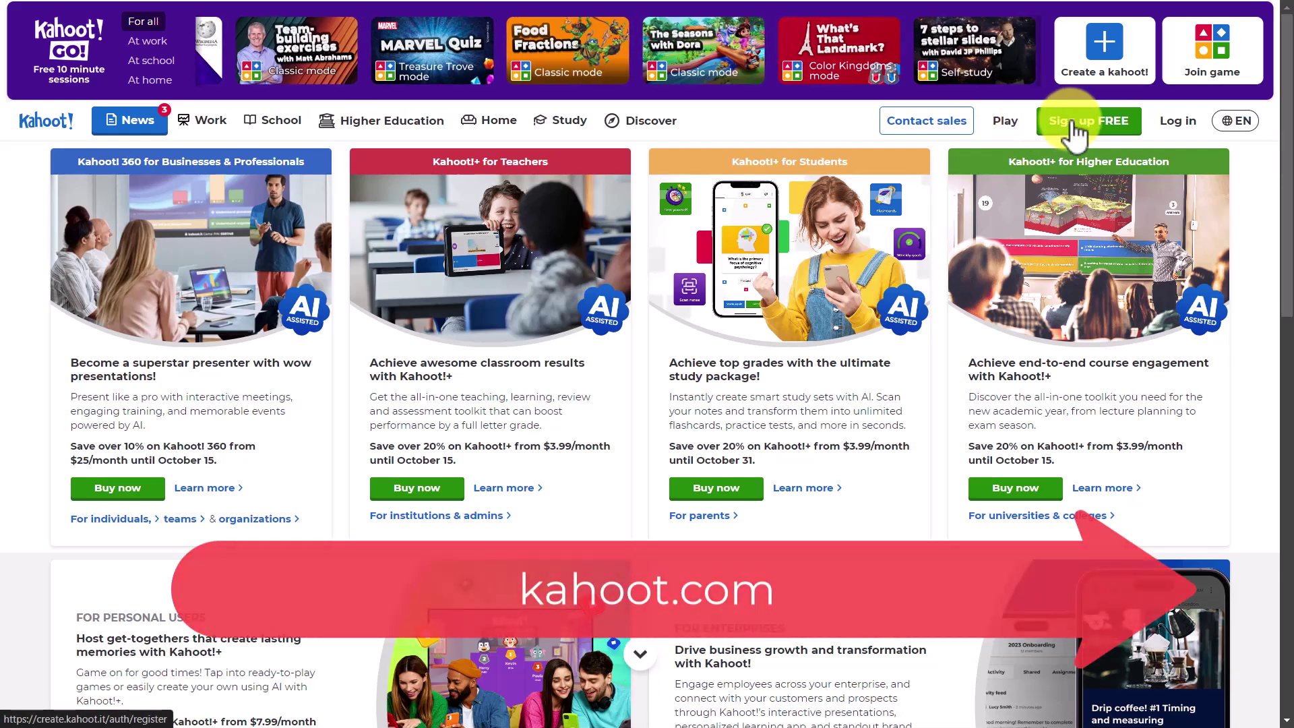
# Step: Sign up for a Teacher account with Higher education as the workplace and continue with the free plan
pyautogui.click(1072, 129)
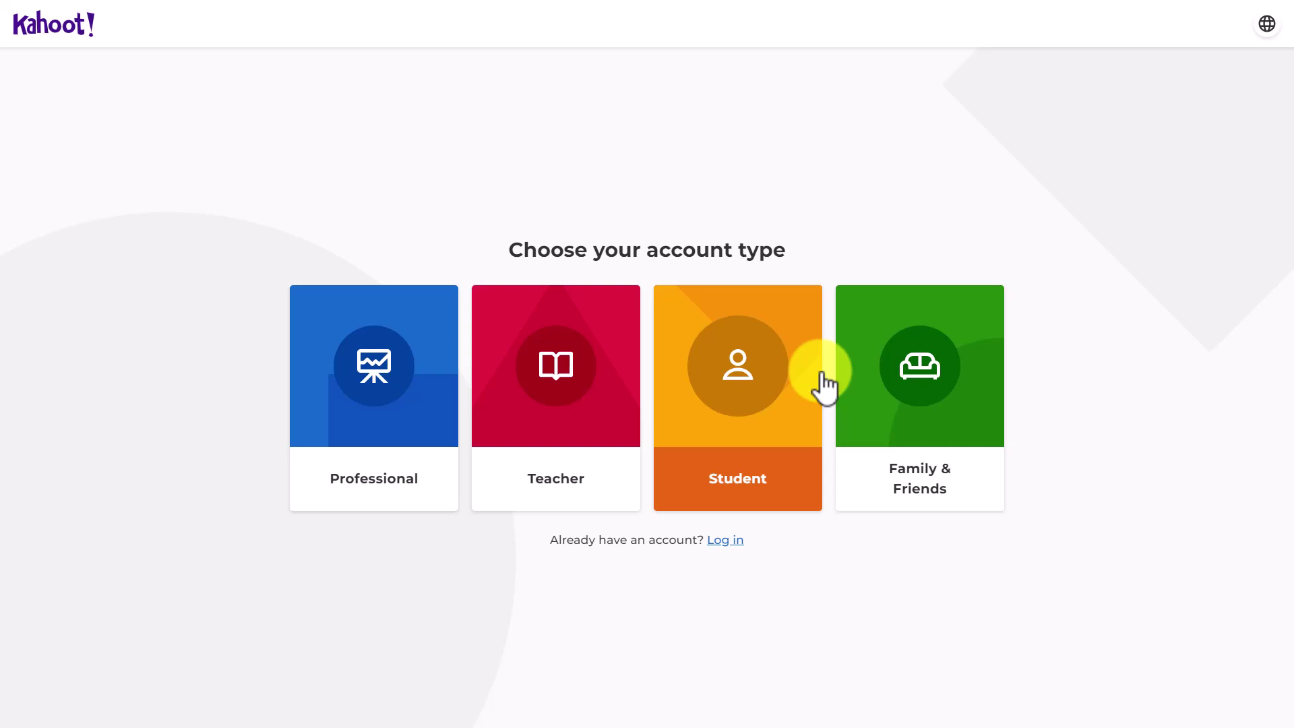
pyautogui.click(561, 357)
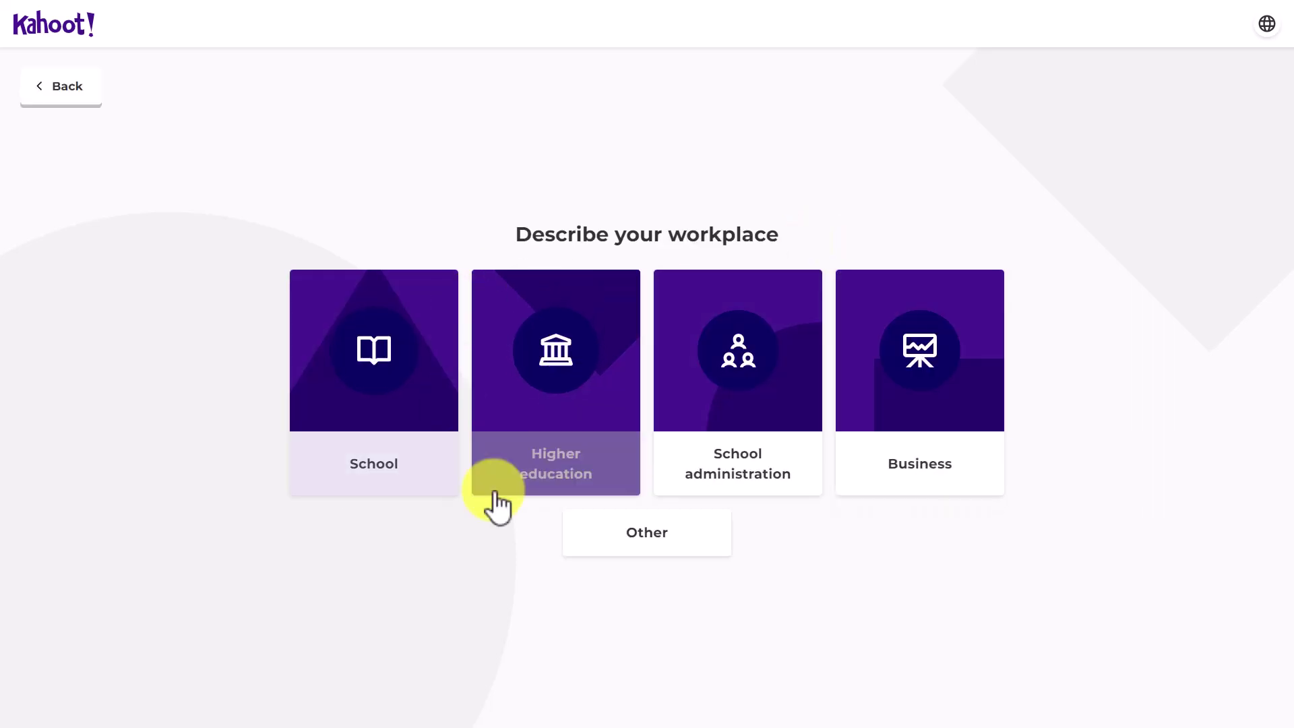
pyautogui.click(563, 354)
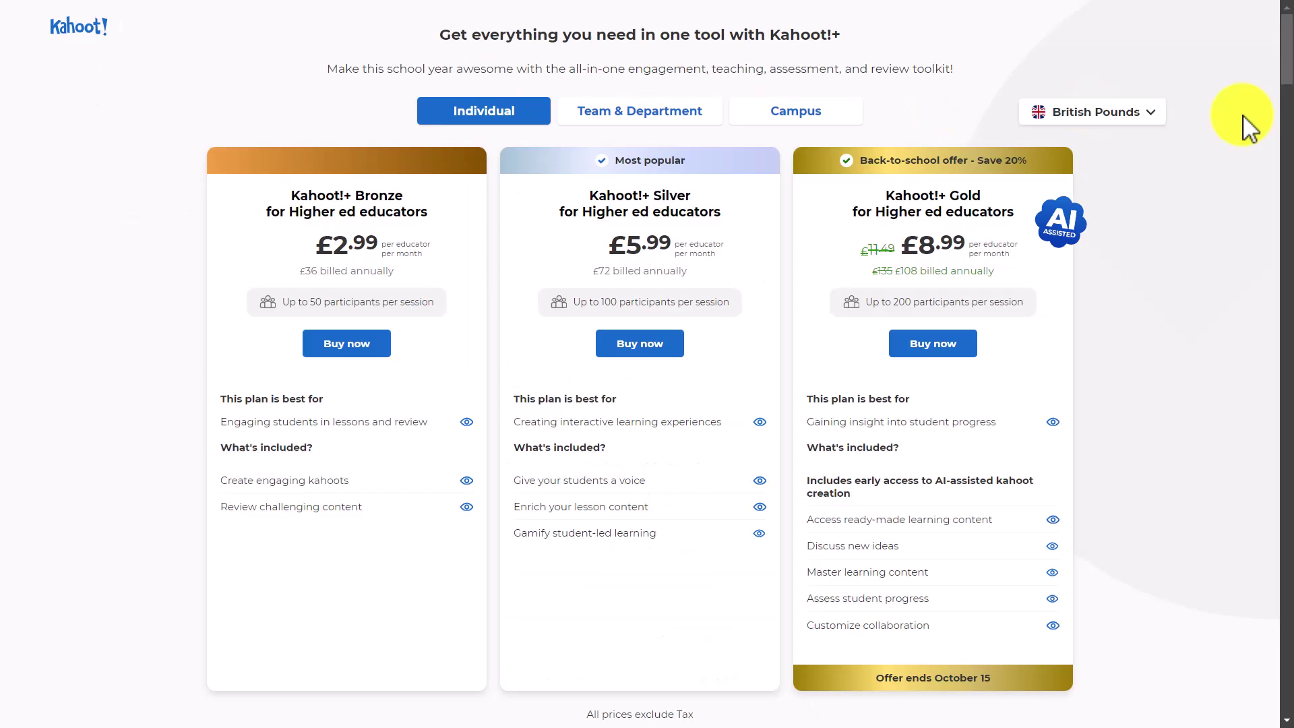
pyautogui.moveTo(1285, 71); pyautogui.dragTo(1285, 130)
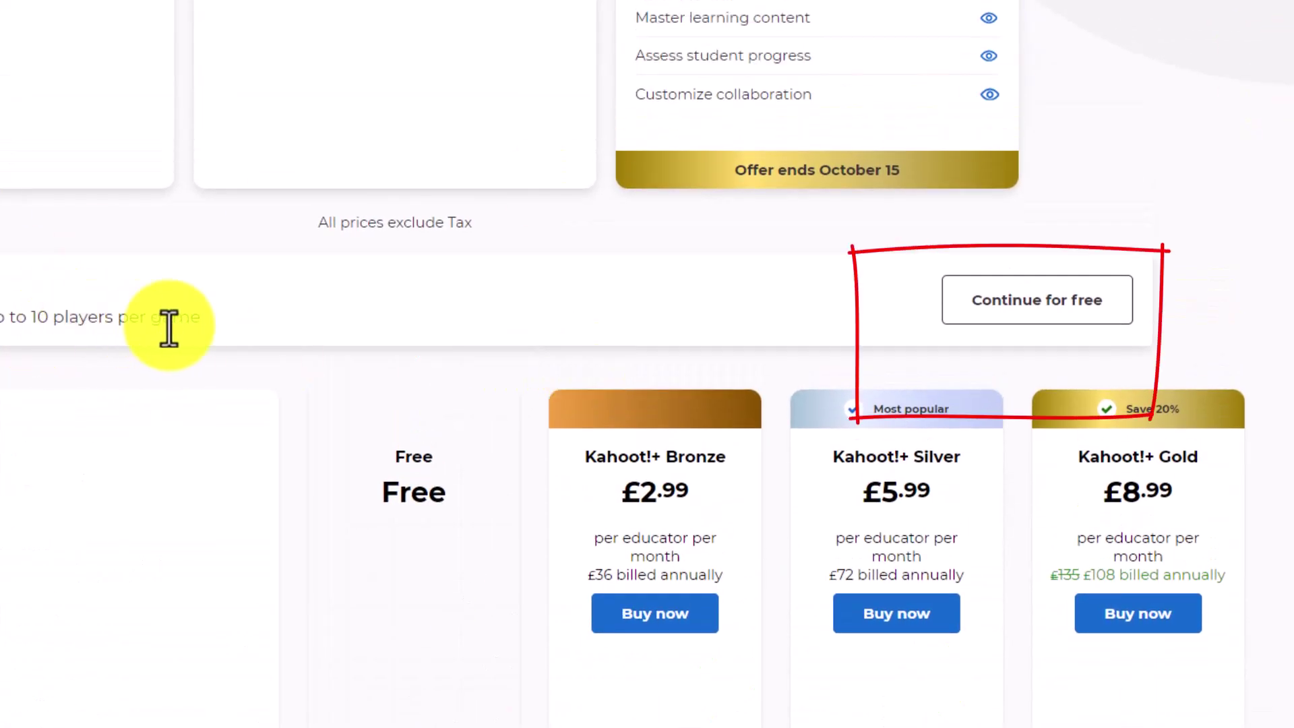
pyautogui.click(1021, 305)
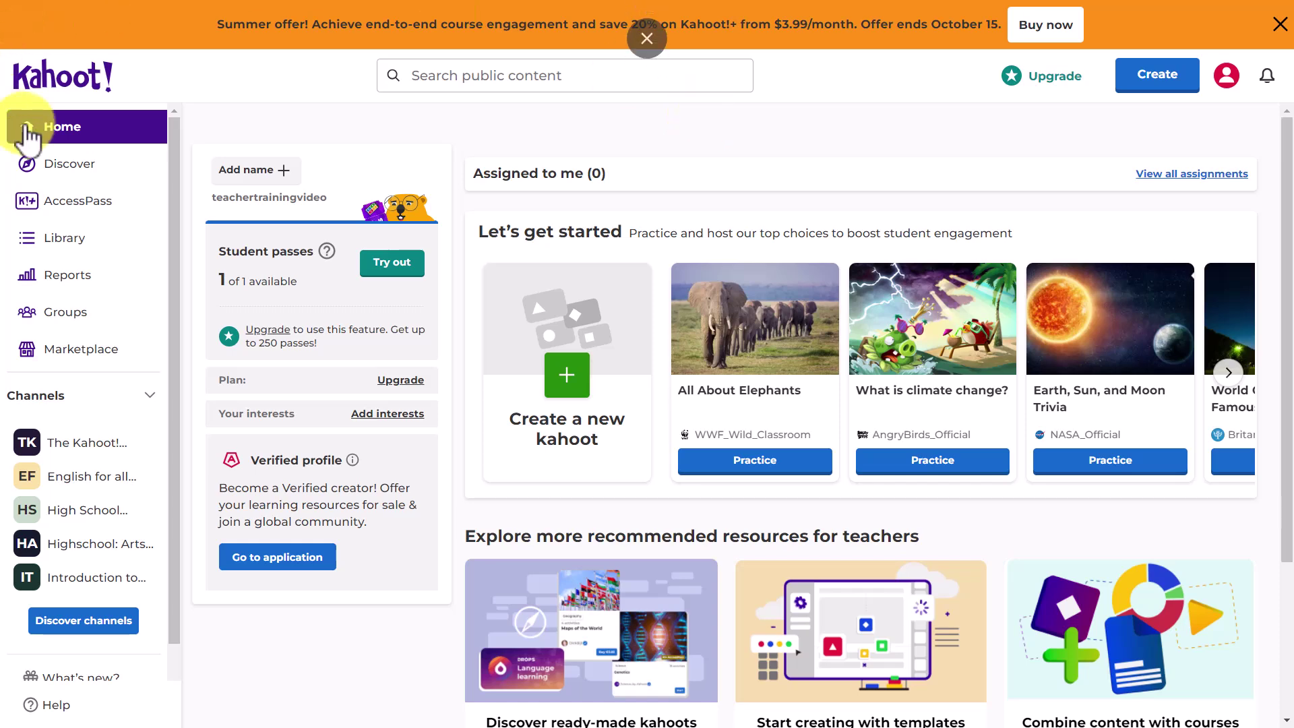
# Step: Open the Discover page, look over the public content categories and dismiss the Summer offer banner
pyautogui.click(62, 164)
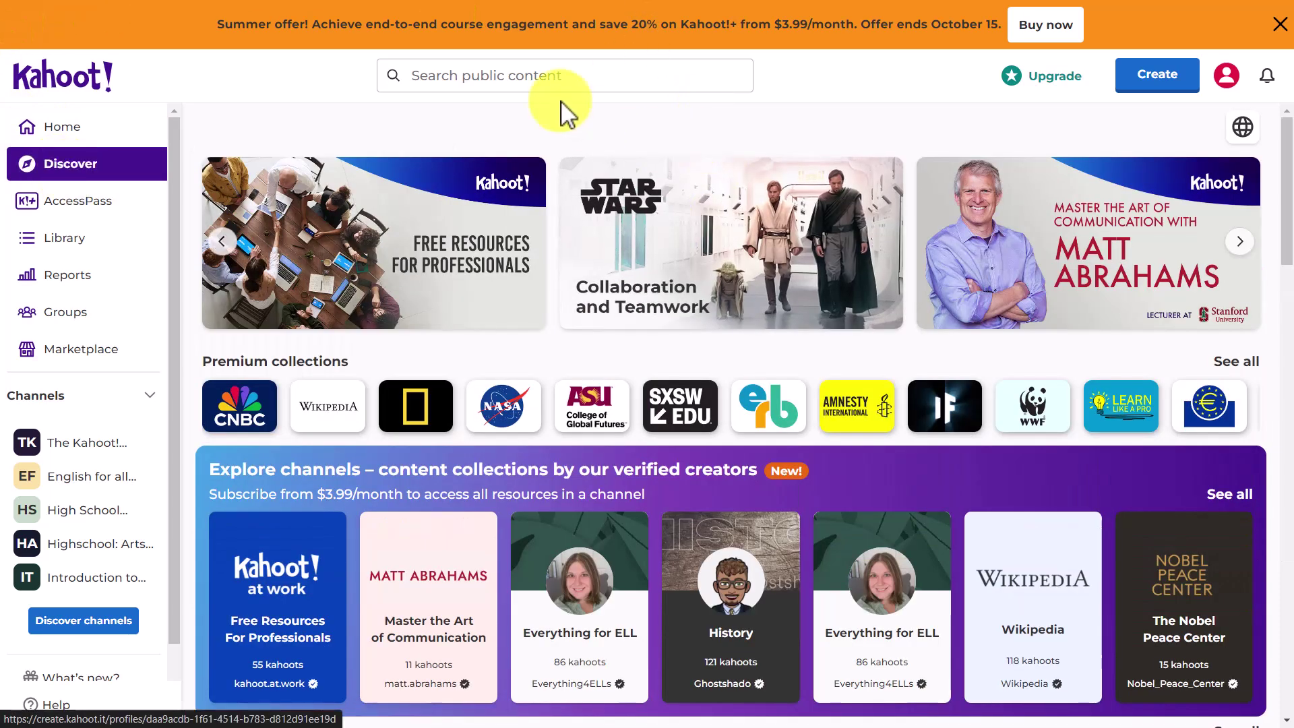
pyautogui.click(563, 74)
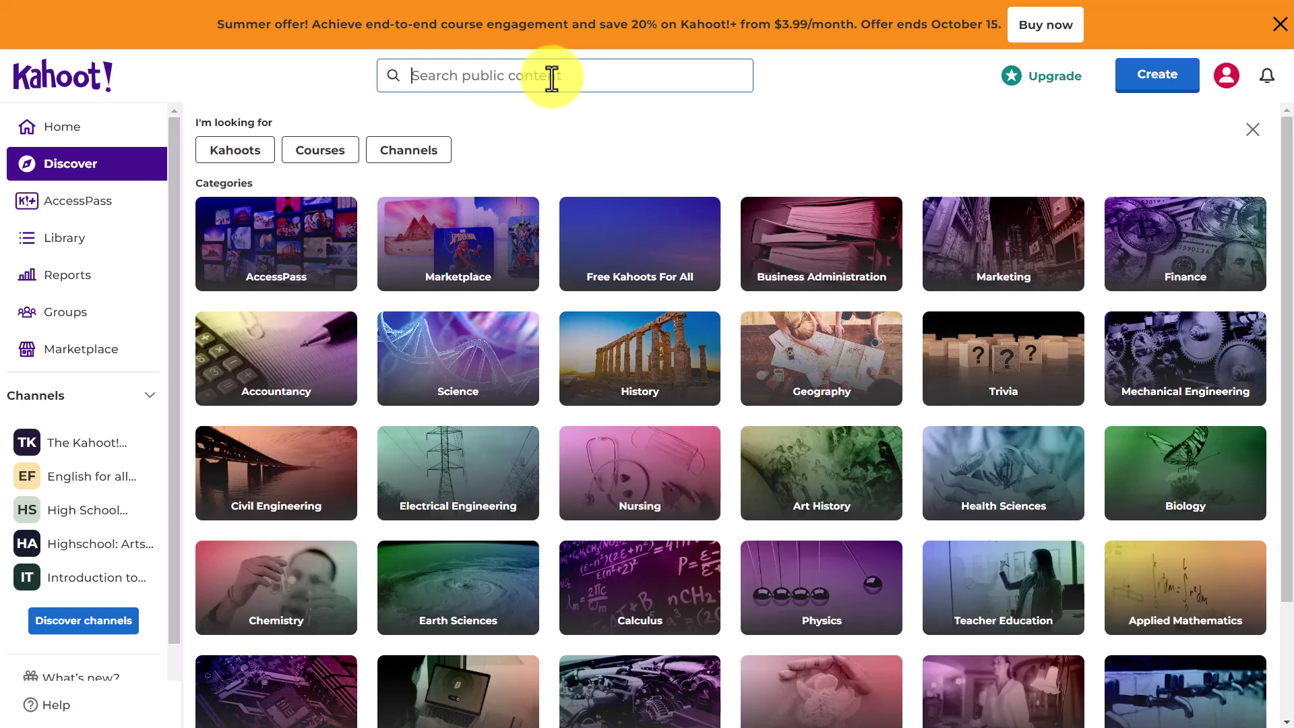
pyautogui.moveTo(1287, 208); pyautogui.dragTo(847, 95)
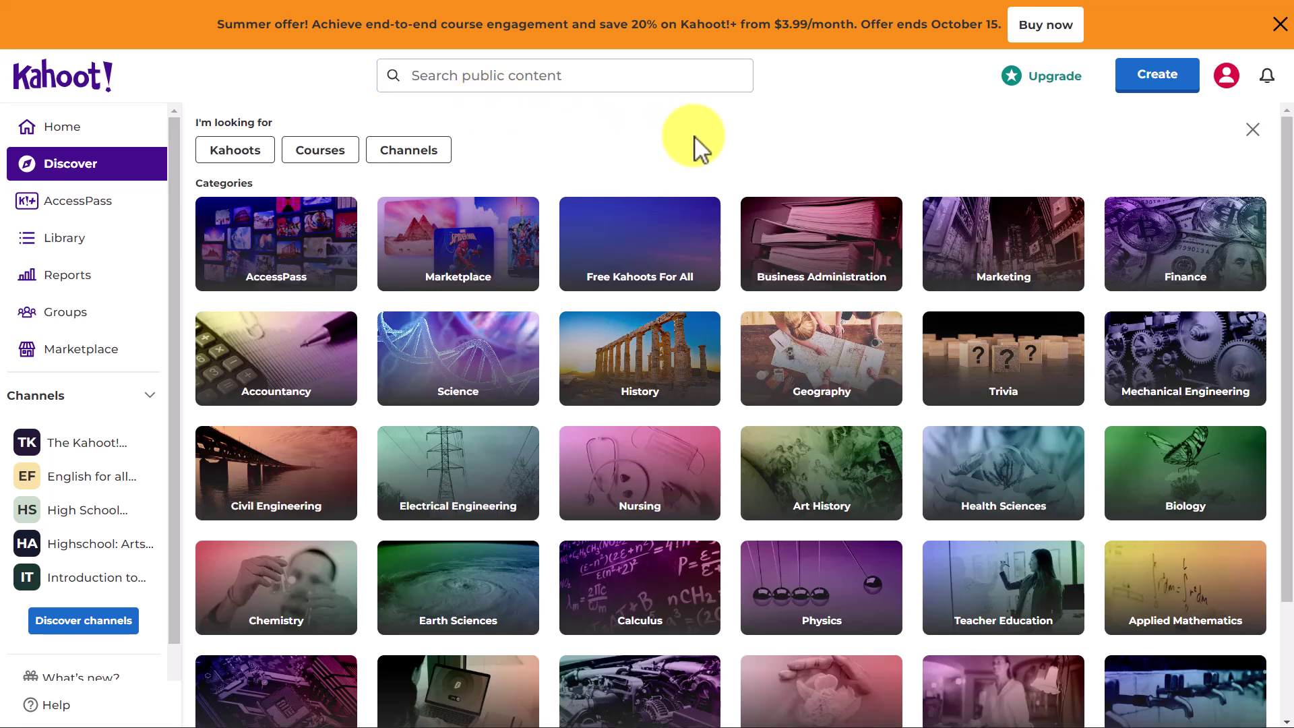
pyautogui.click(1280, 24)
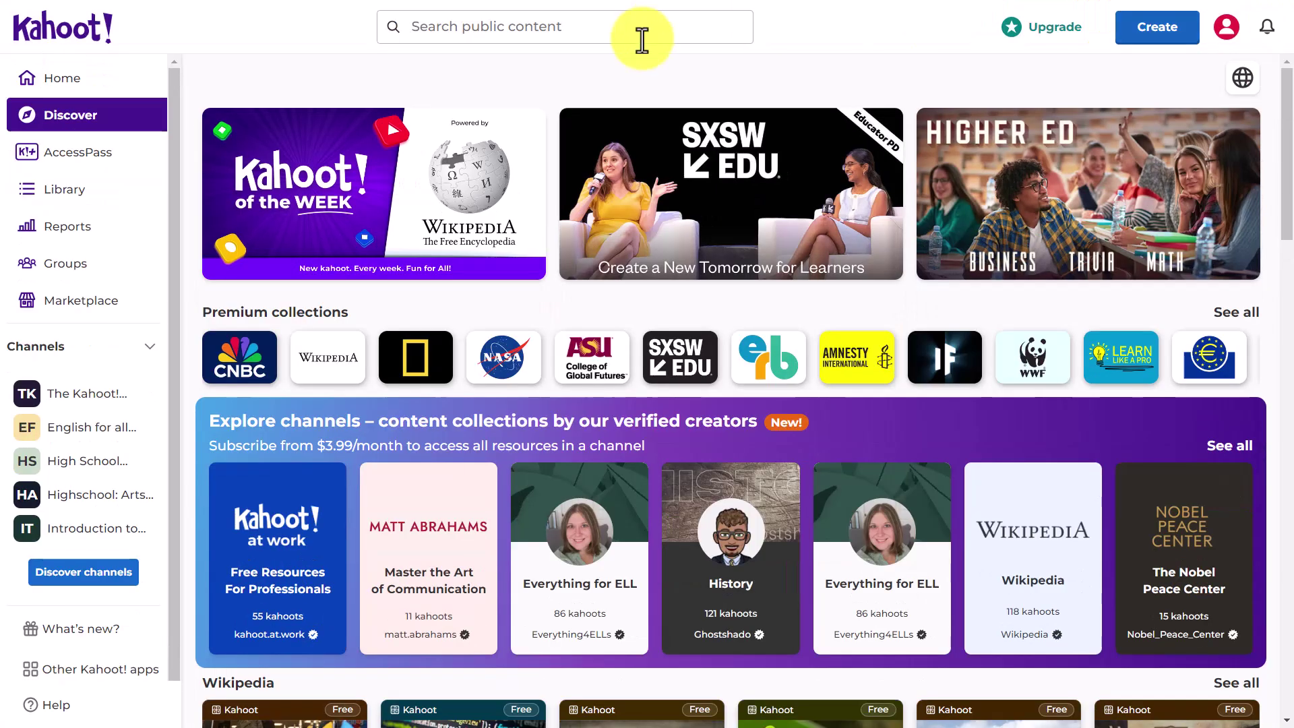
# Step: Search the public content for "English language present simple"
pyautogui.click(435, 30)
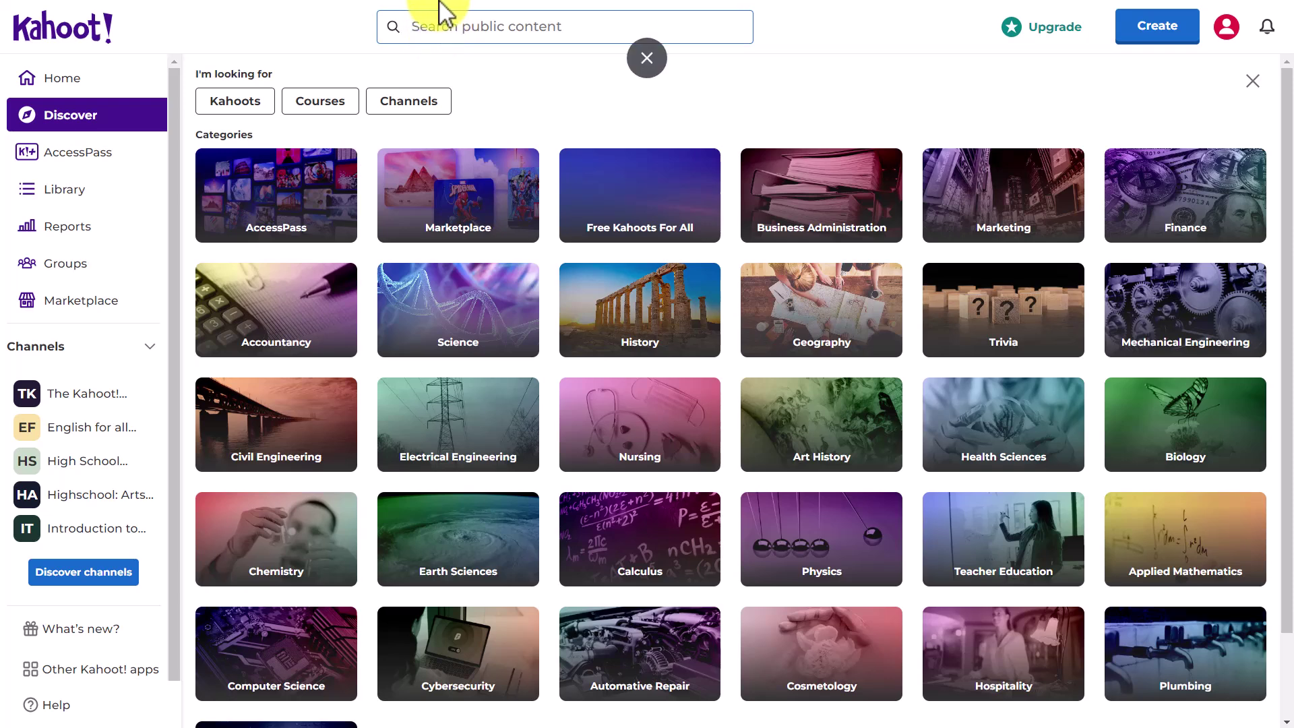
pyautogui.write('En')
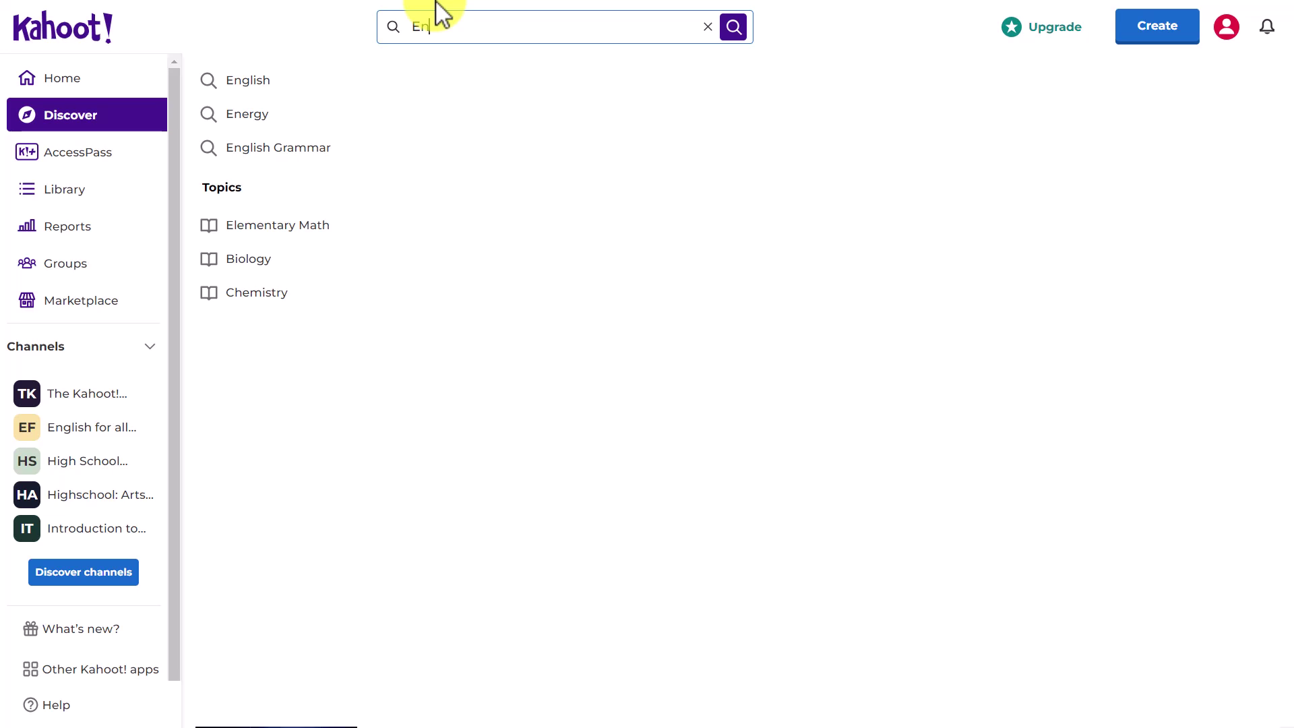
pyautogui.write('glish language present simple')
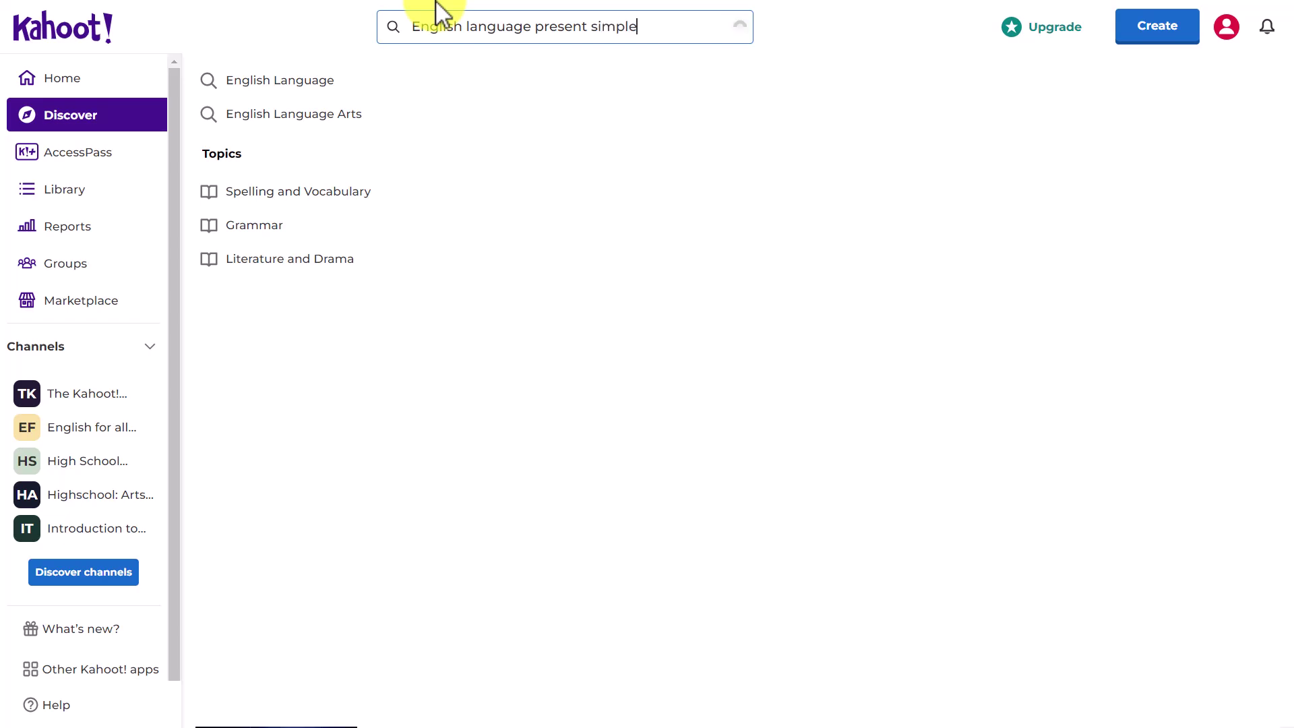
pyautogui.press('Return')
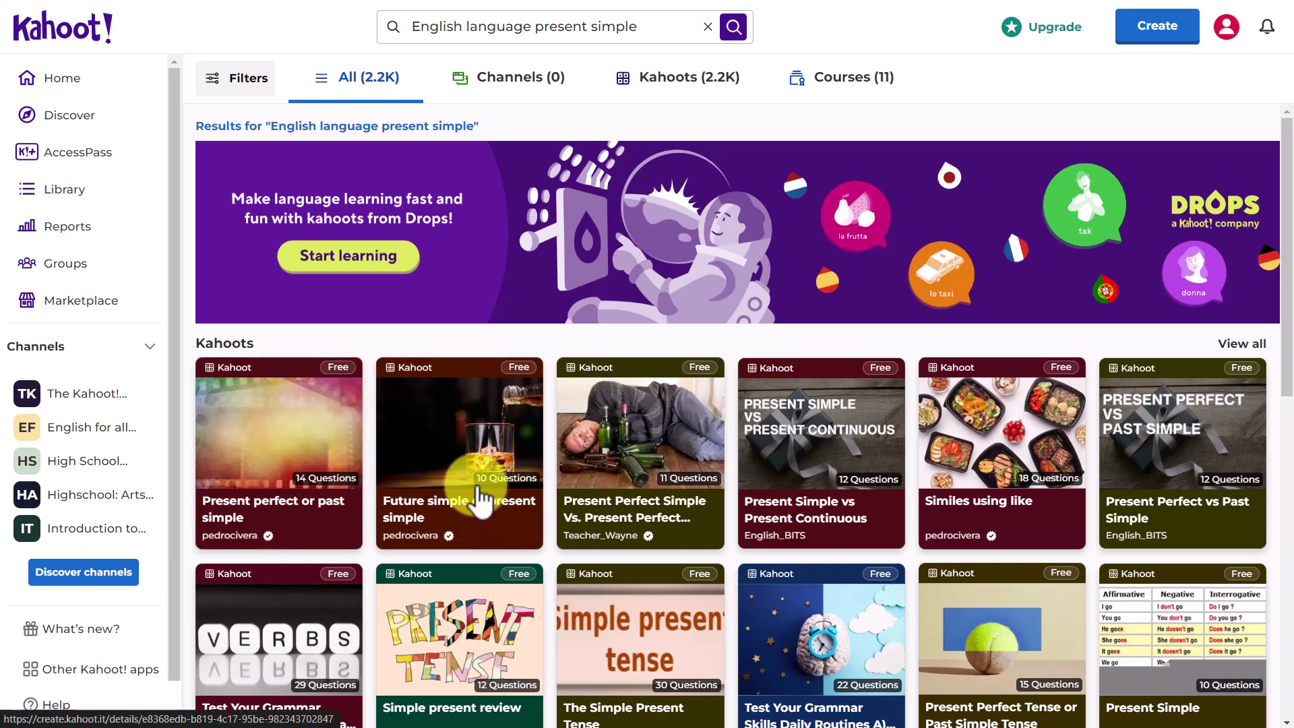
# Step: Open the "Simple present review" kahoot from the results and review its questions with the answers shown
pyautogui.click(465, 638)
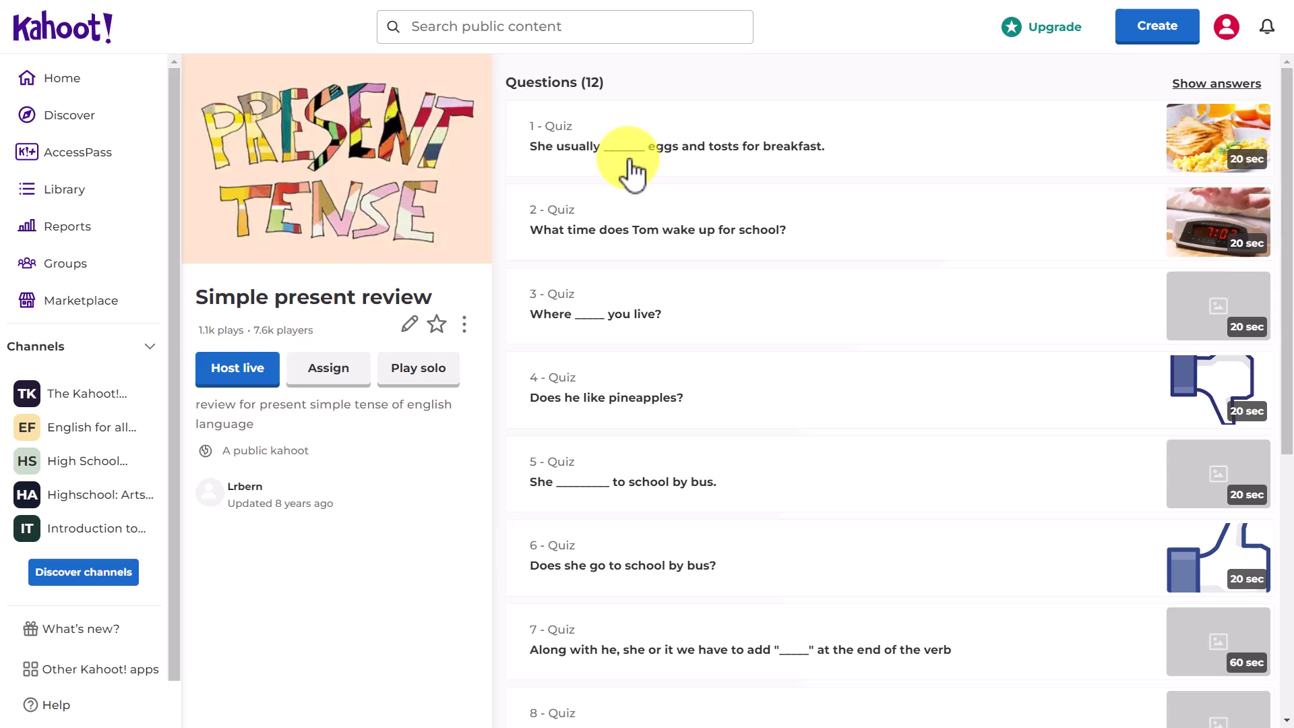
pyautogui.click(1214, 84)
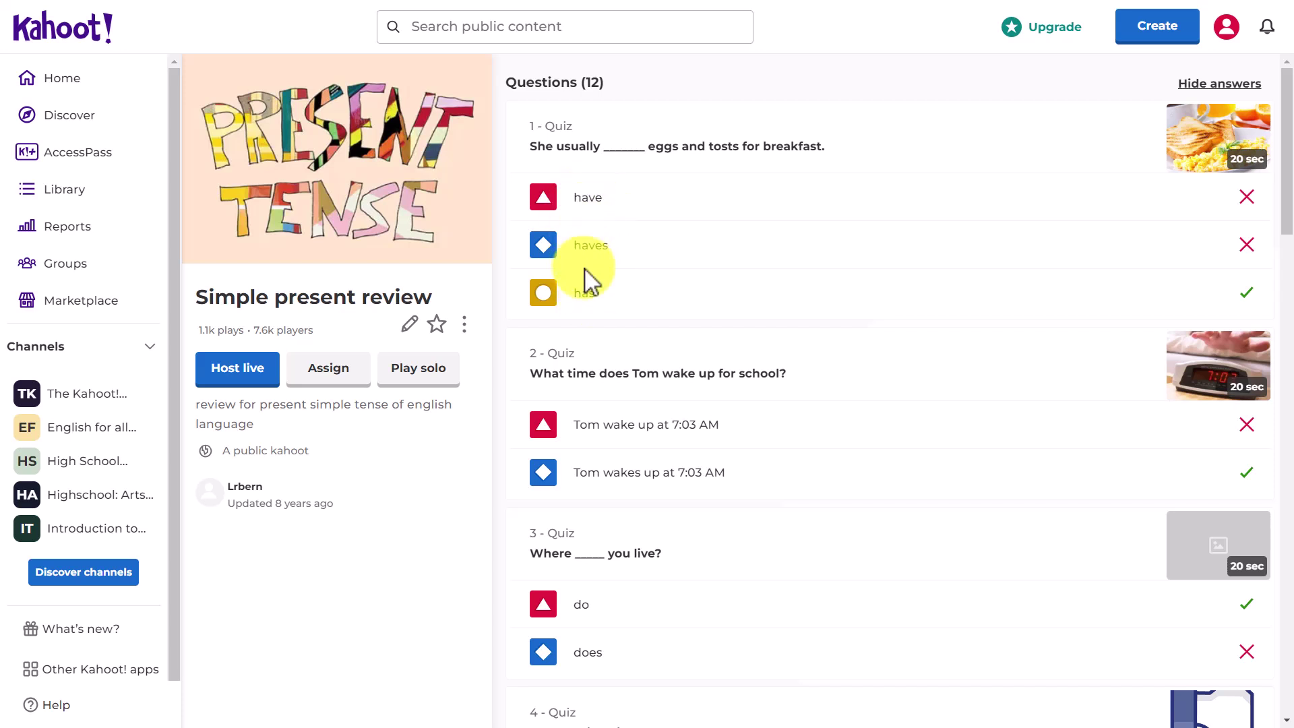
pyautogui.scroll(-2, 1267, 222)
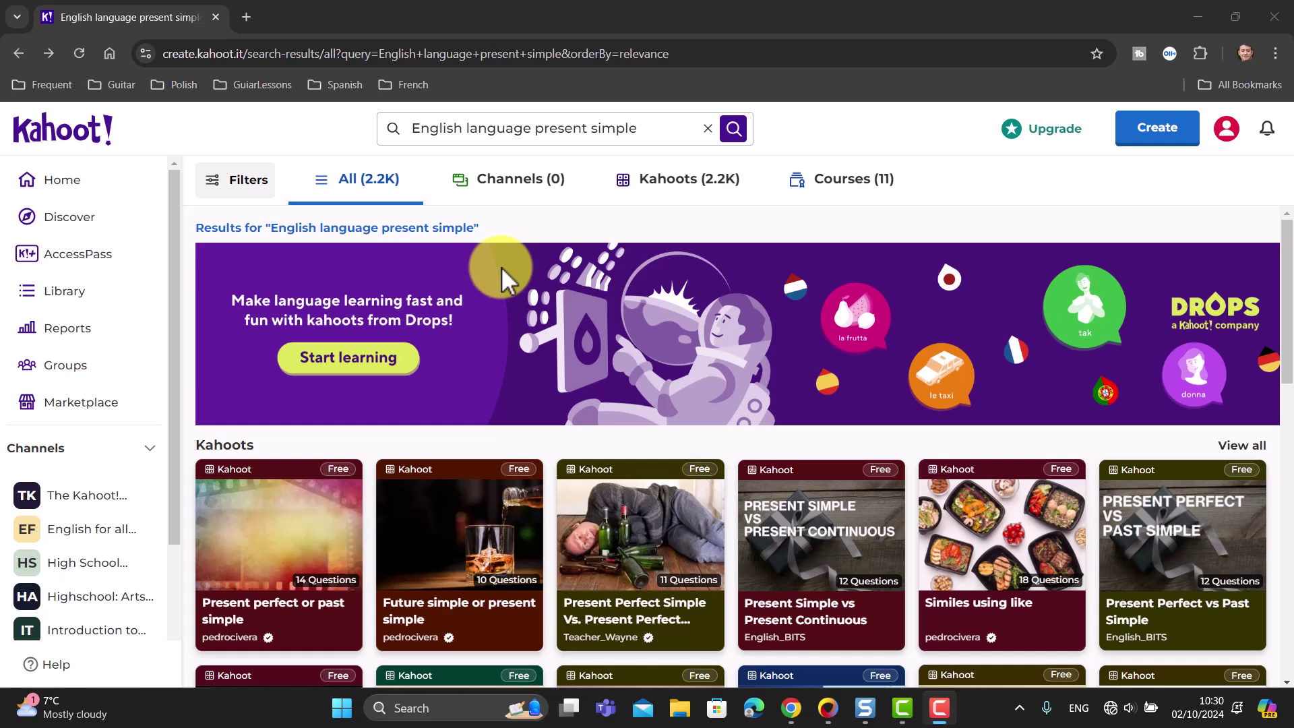
# Step: Open the "Present perfect or past simple" kahoot and show the answers to its questions
pyautogui.click(254, 539)
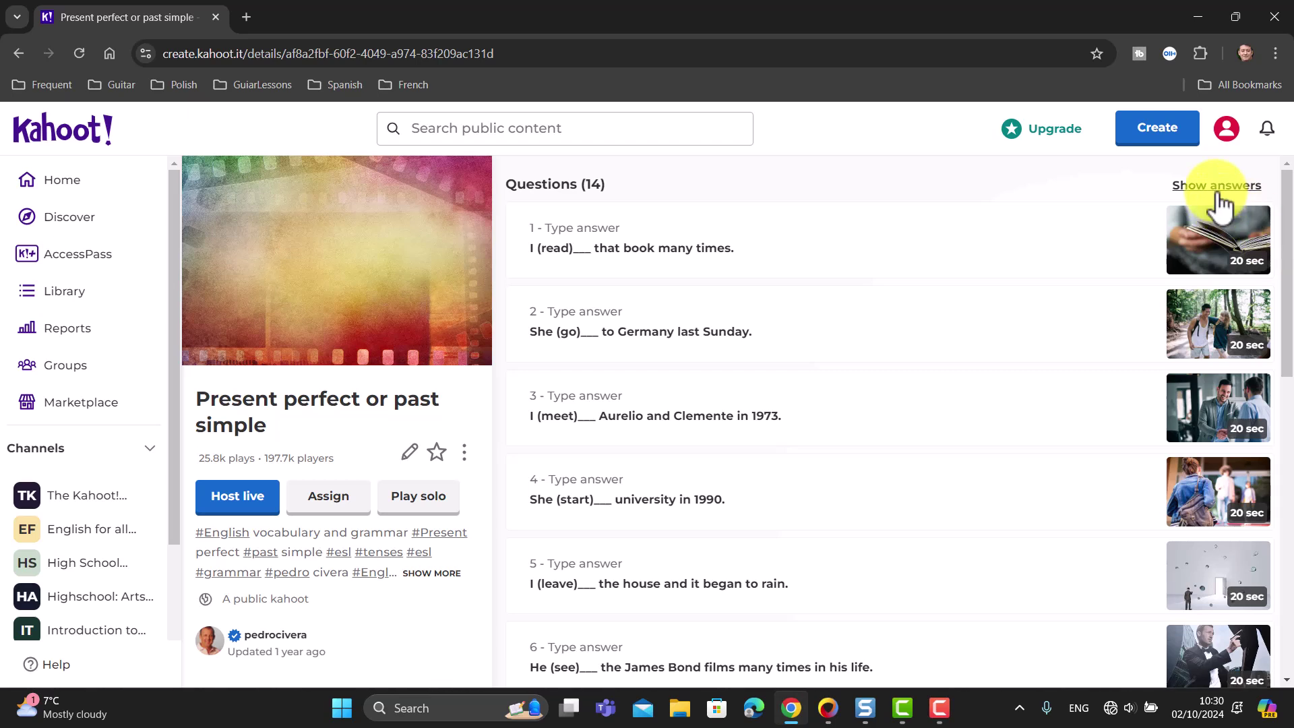
pyautogui.click(1217, 196)
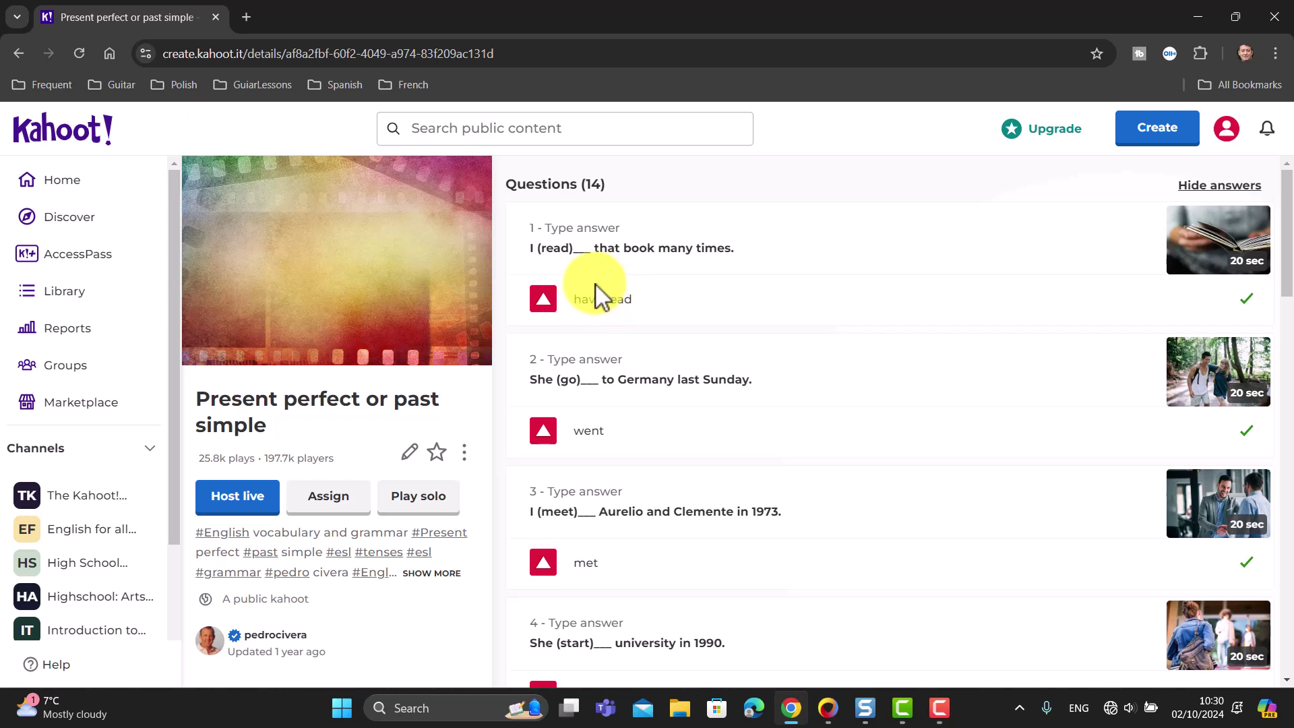
# Step: Return to the results, show more kahoots, and review the questions and answers of "Present Continuous Tense or Present Simple Tense"
pyautogui.click(19, 53)
pyautogui.moveTo(1284, 262); pyautogui.dragTo(1282, 384)
pyautogui.click(750, 457)
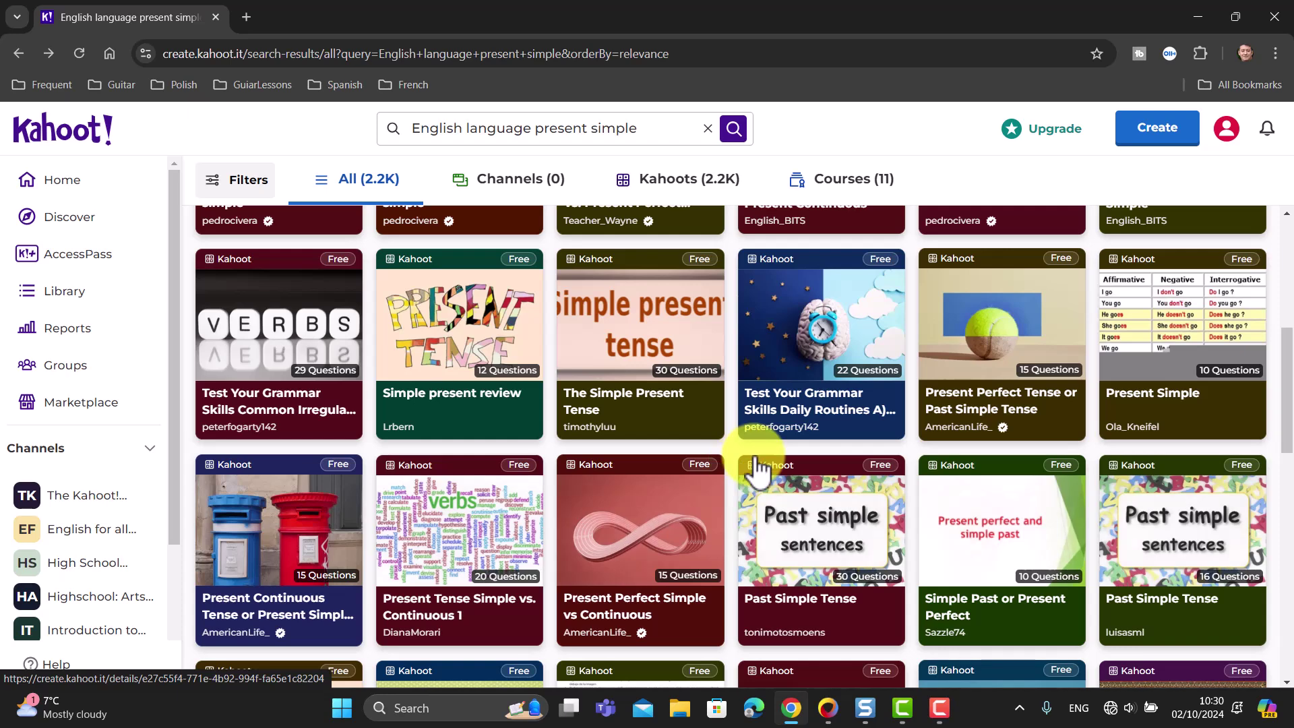
pyautogui.click(284, 525)
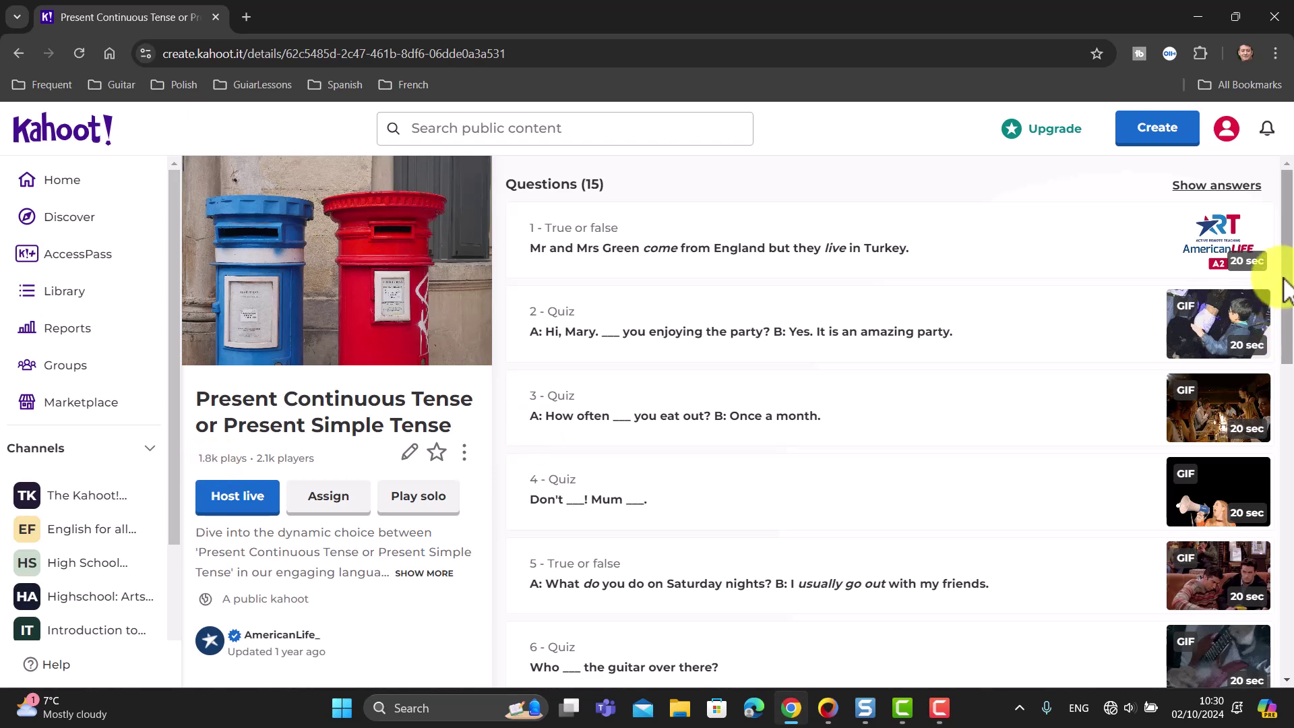
pyautogui.click(1217, 188)
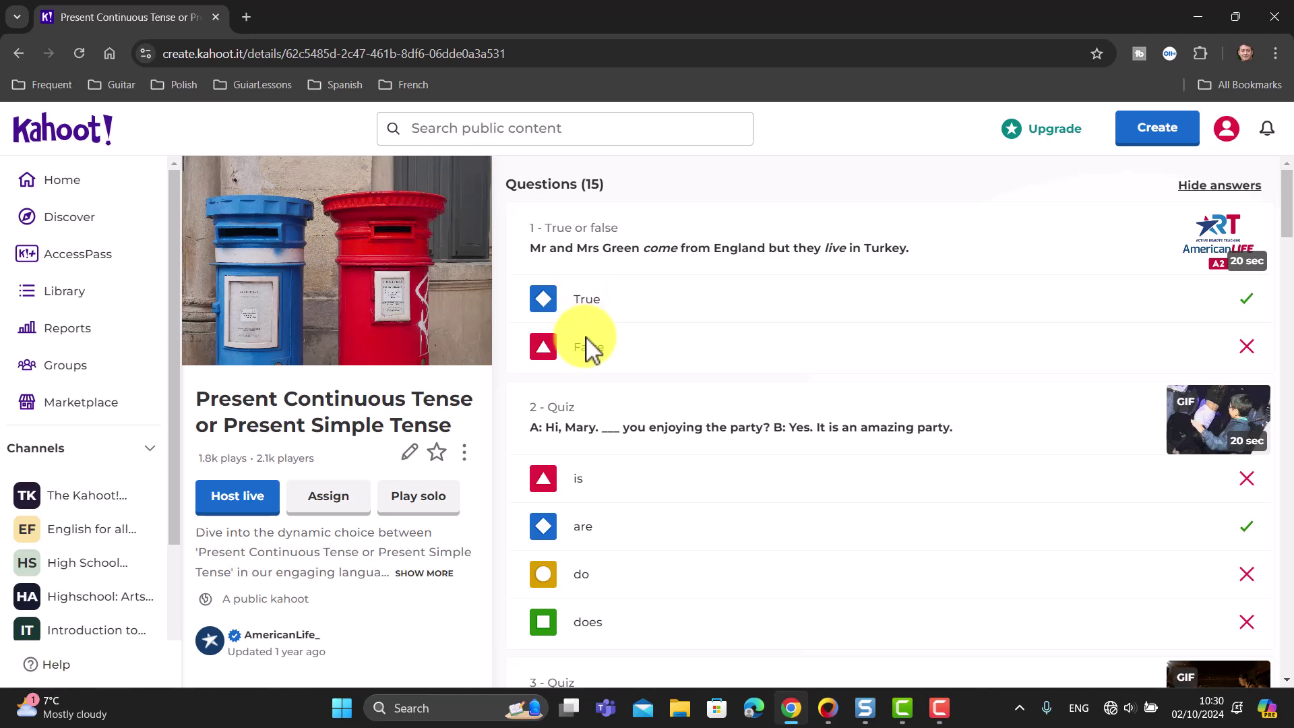
pyautogui.scroll(-2, 1288, 242)
pyautogui.moveTo(1289, 248); pyautogui.dragTo(1287, 217)
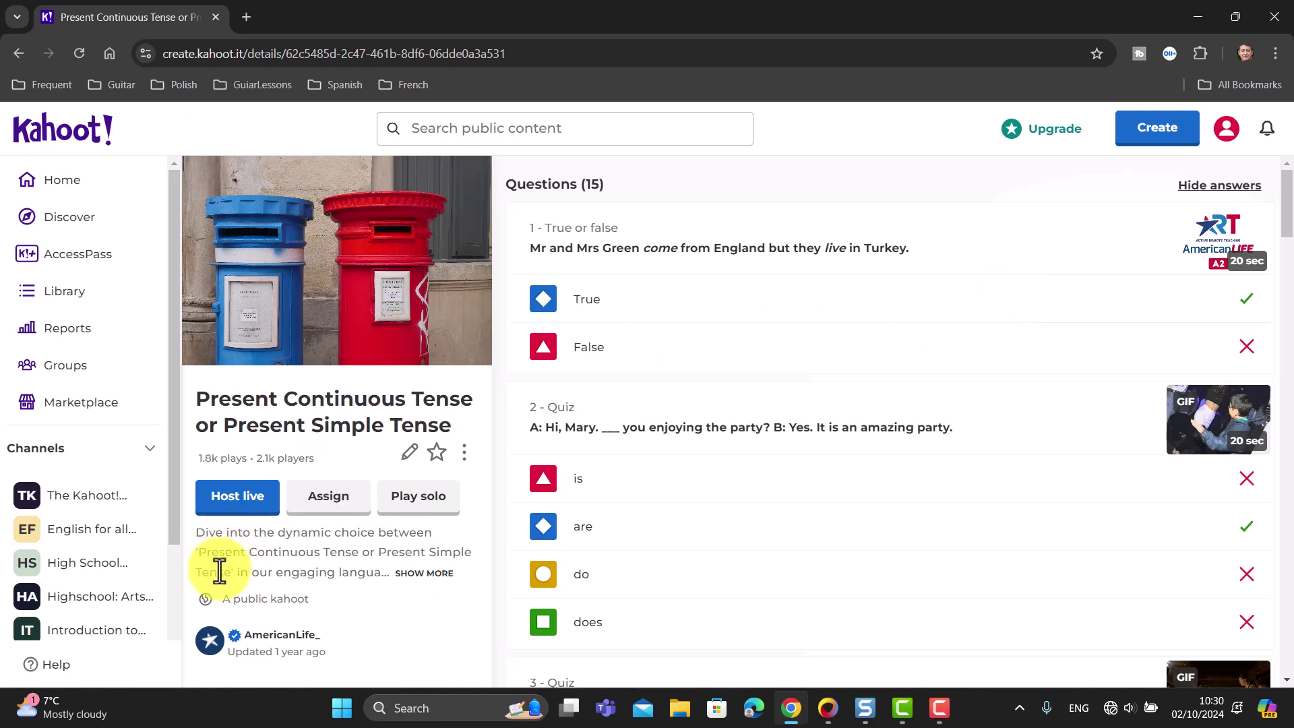
pyautogui.click(233, 514)
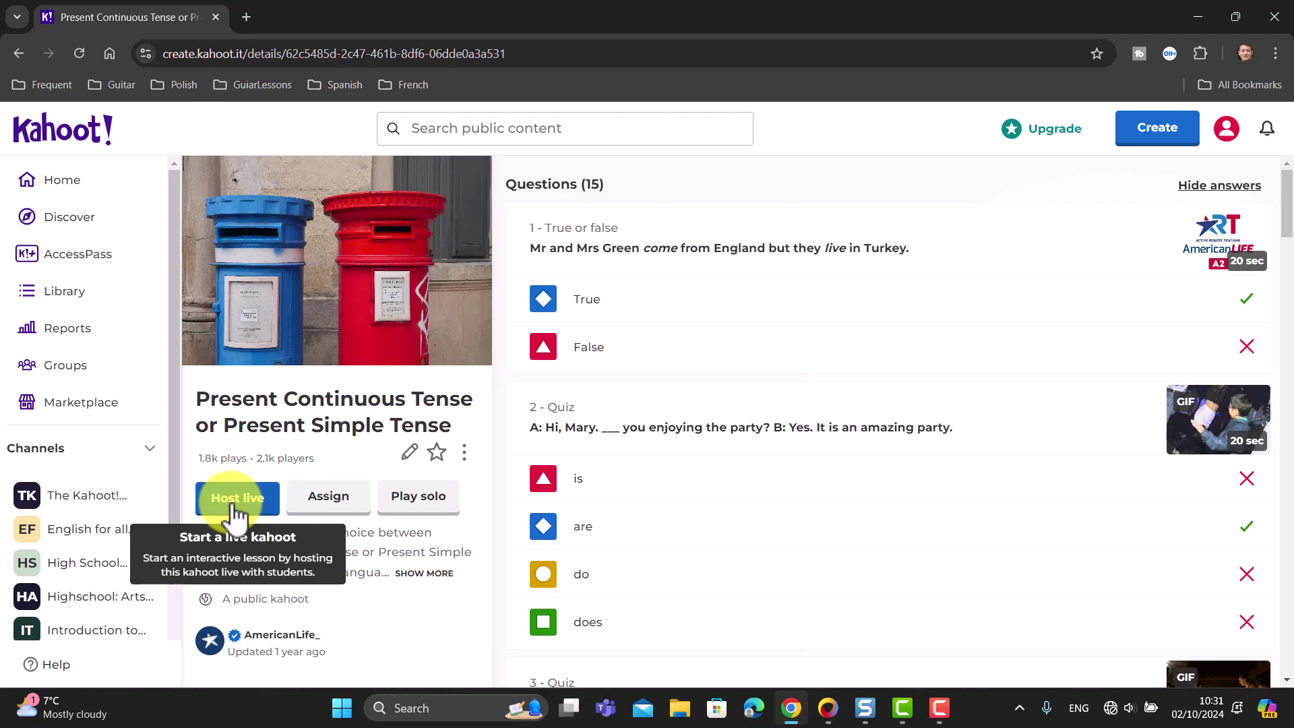
# Step: Go back to the search results, open the "Present Simple" kahoot and review its questions with answers shown
pyautogui.hotkey('alt', 'Left')
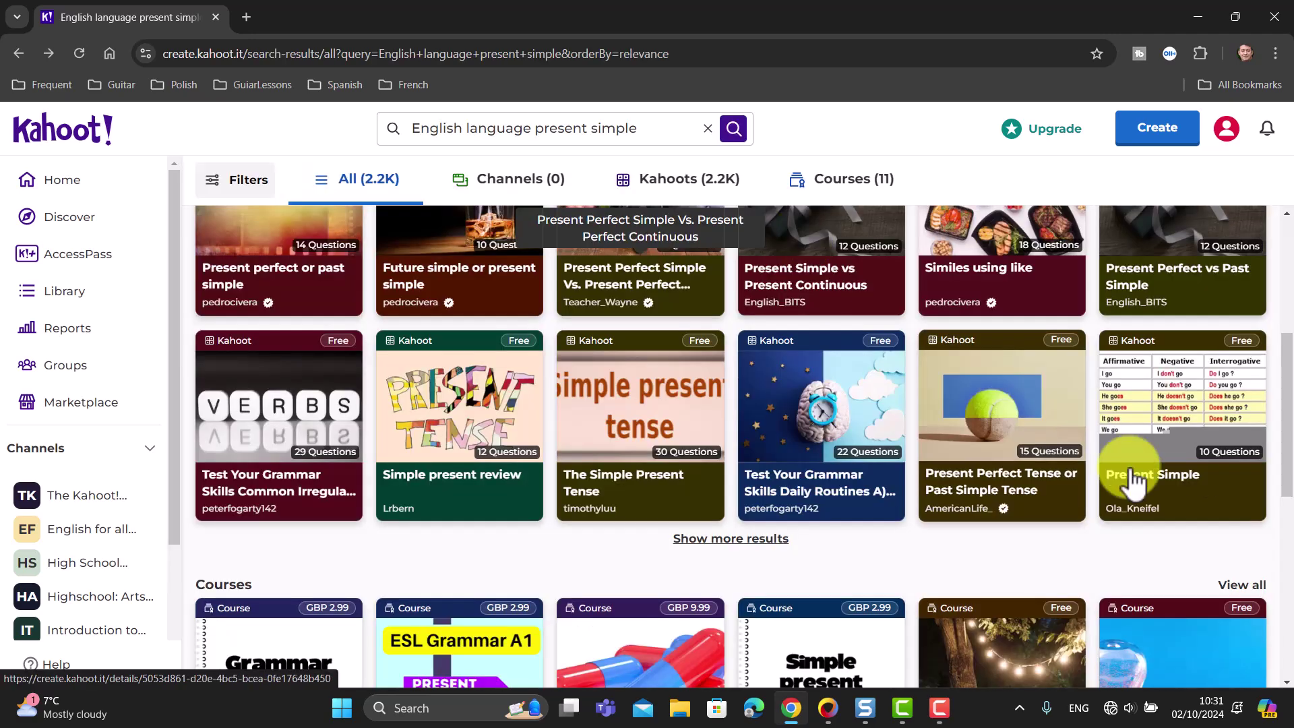
pyautogui.click(1197, 384)
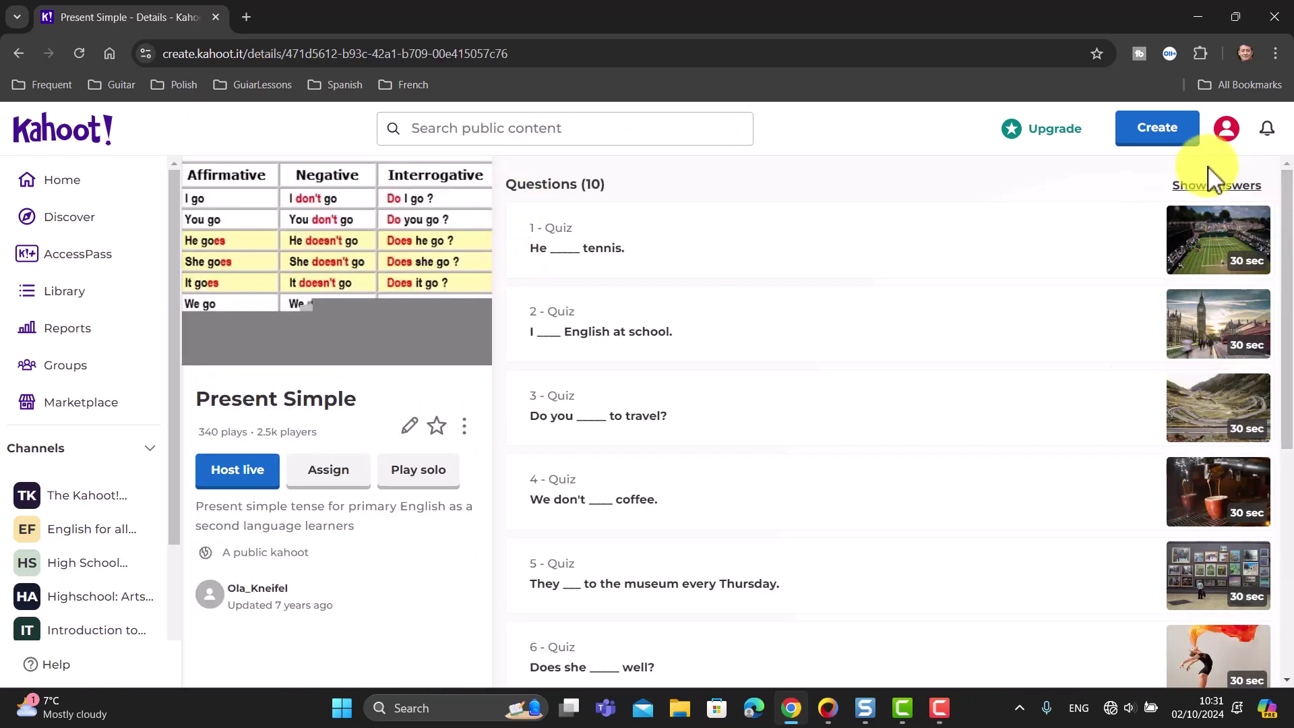
pyautogui.click(1228, 186)
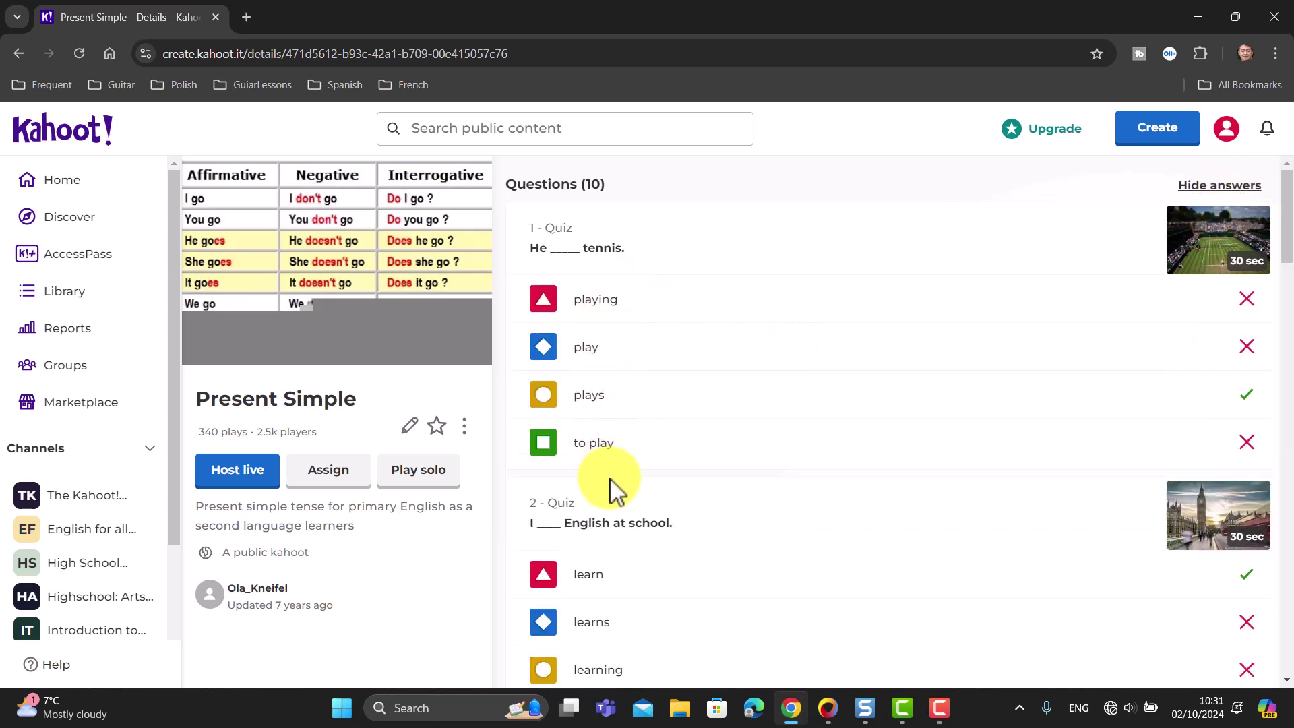
pyautogui.moveTo(1290, 238)
pyautogui.mouseDown()
pyautogui.moveTo(1290, 267)
pyautogui.moveTo(1289, 226)
pyautogui.mouseUp()
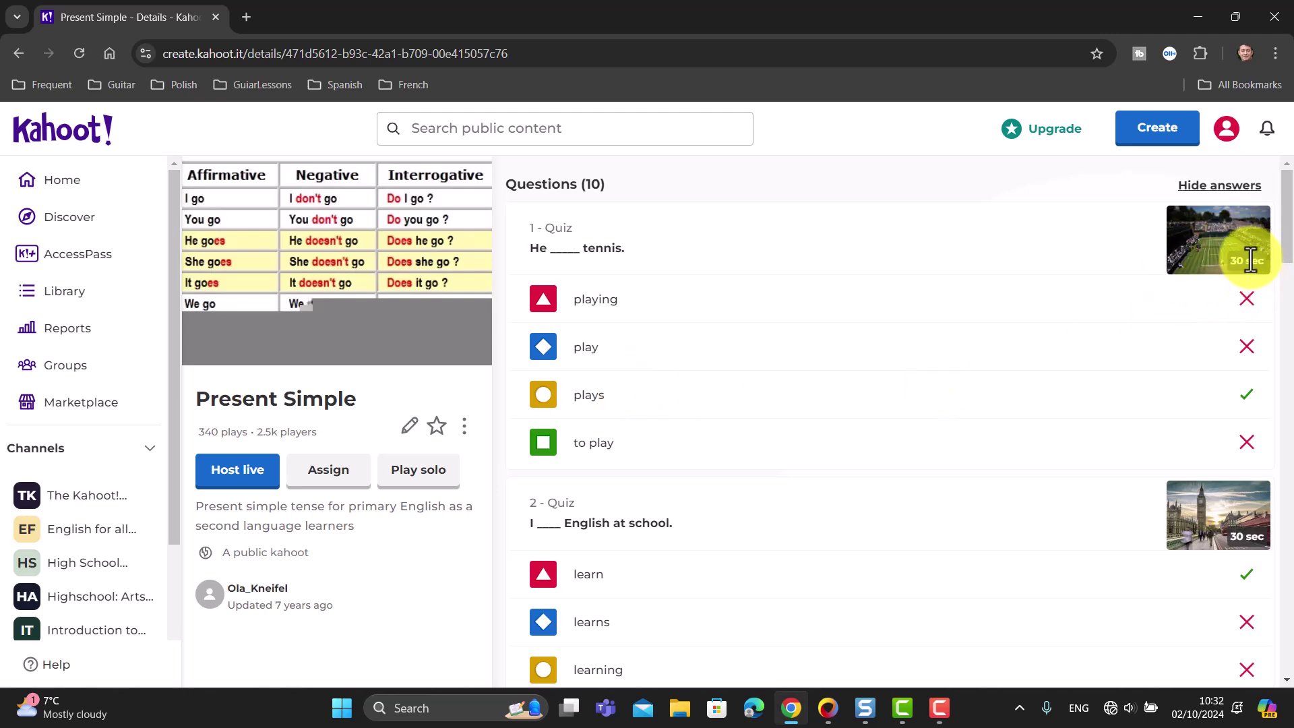
pyautogui.scroll(-3, 1286, 270)
pyautogui.scroll(-1, 1288, 297)
pyautogui.scroll(5, 1281, 256)
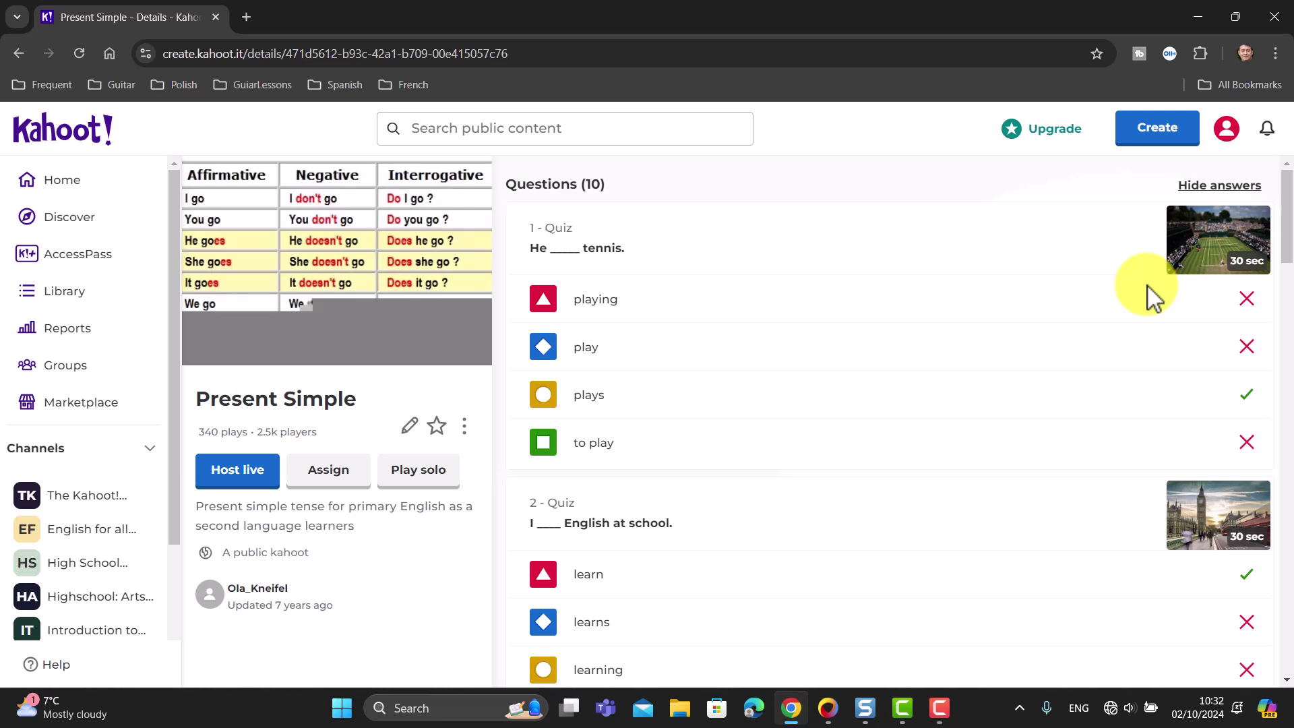
# Step: Host the "Present Simple" kahoot live in Classic mode and turn the lobby volume all the way down
pyautogui.click(238, 472)
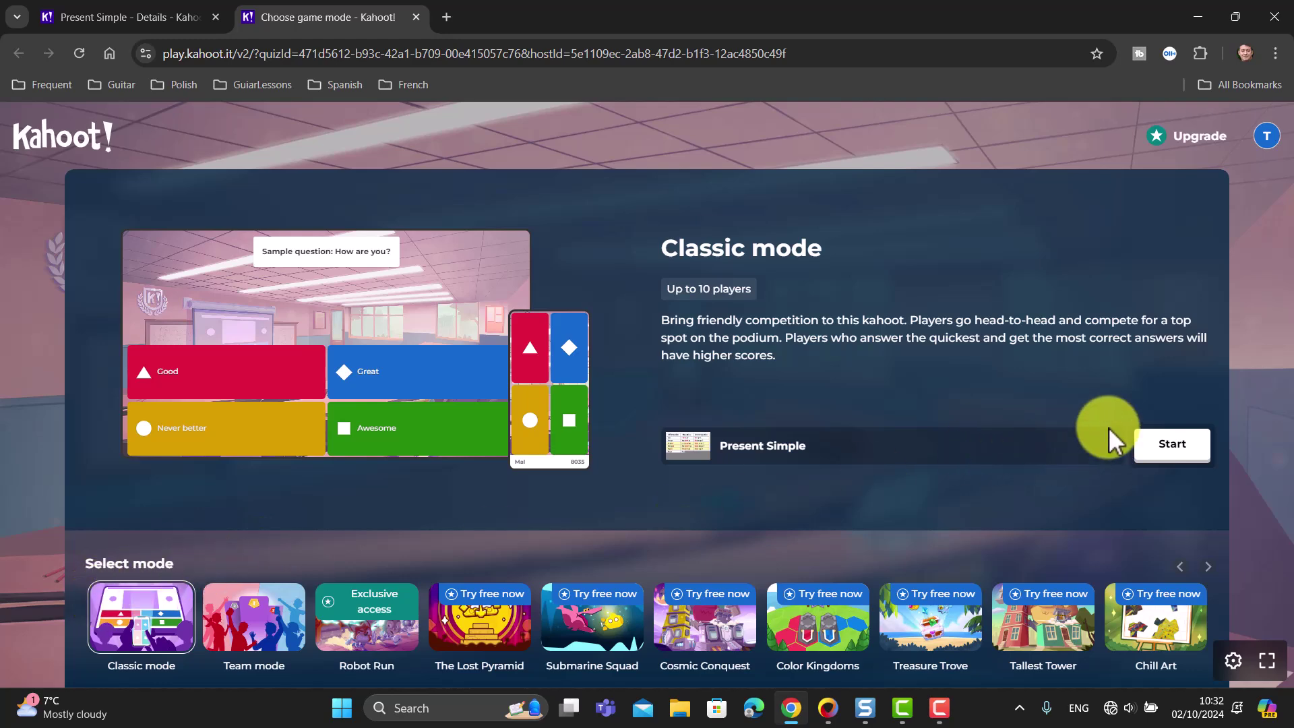
pyautogui.click(1164, 456)
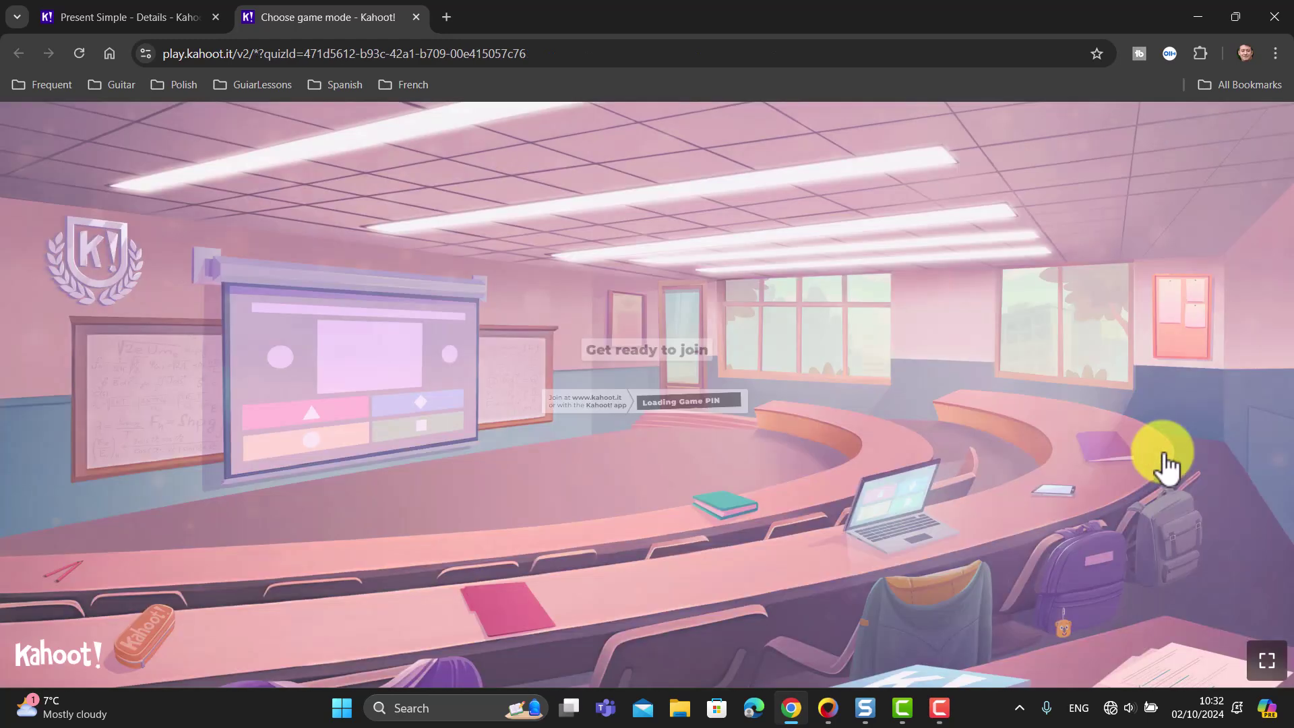
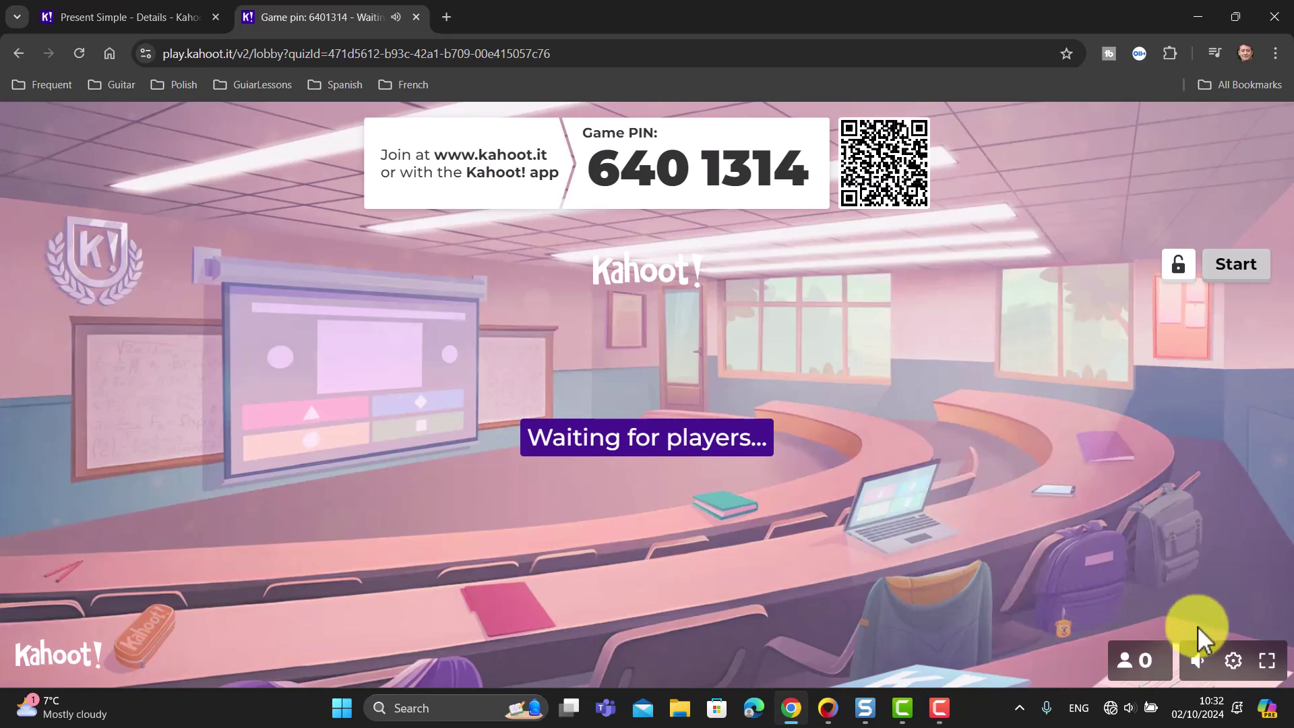
pyautogui.moveTo(1199, 666)
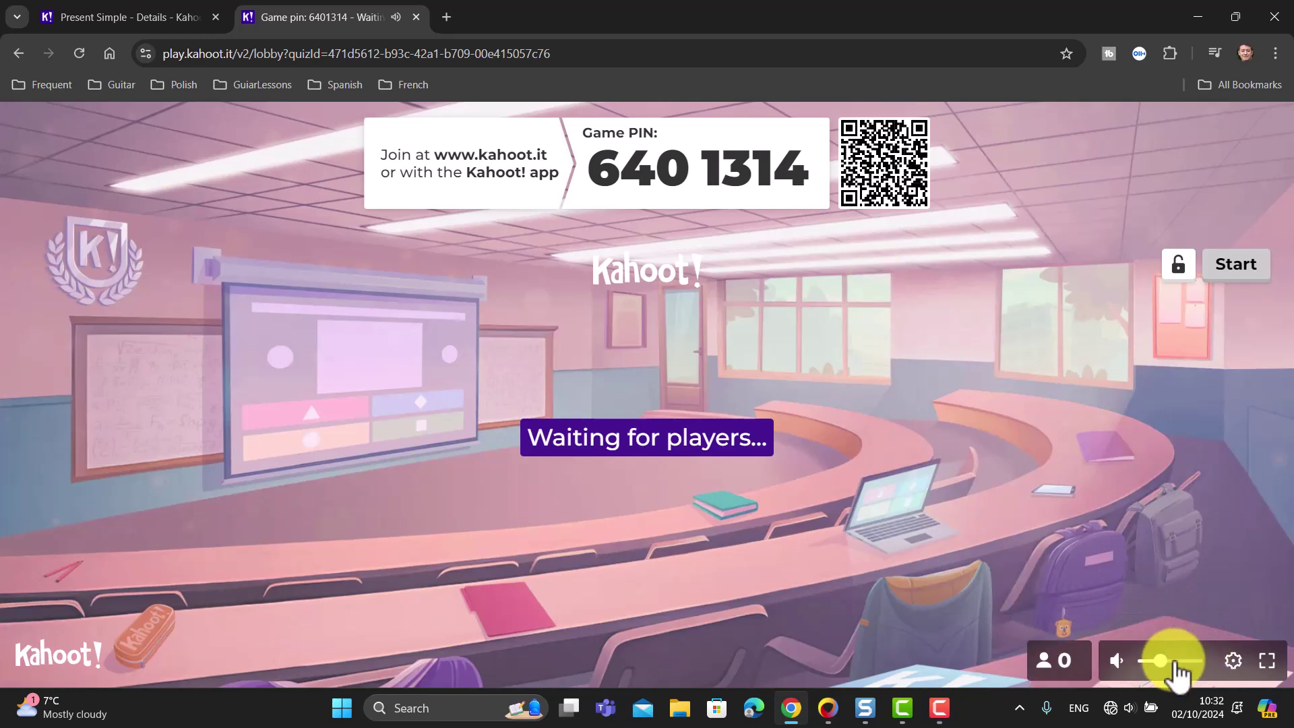
pyautogui.moveTo(1160, 664); pyautogui.dragTo(1139, 664)
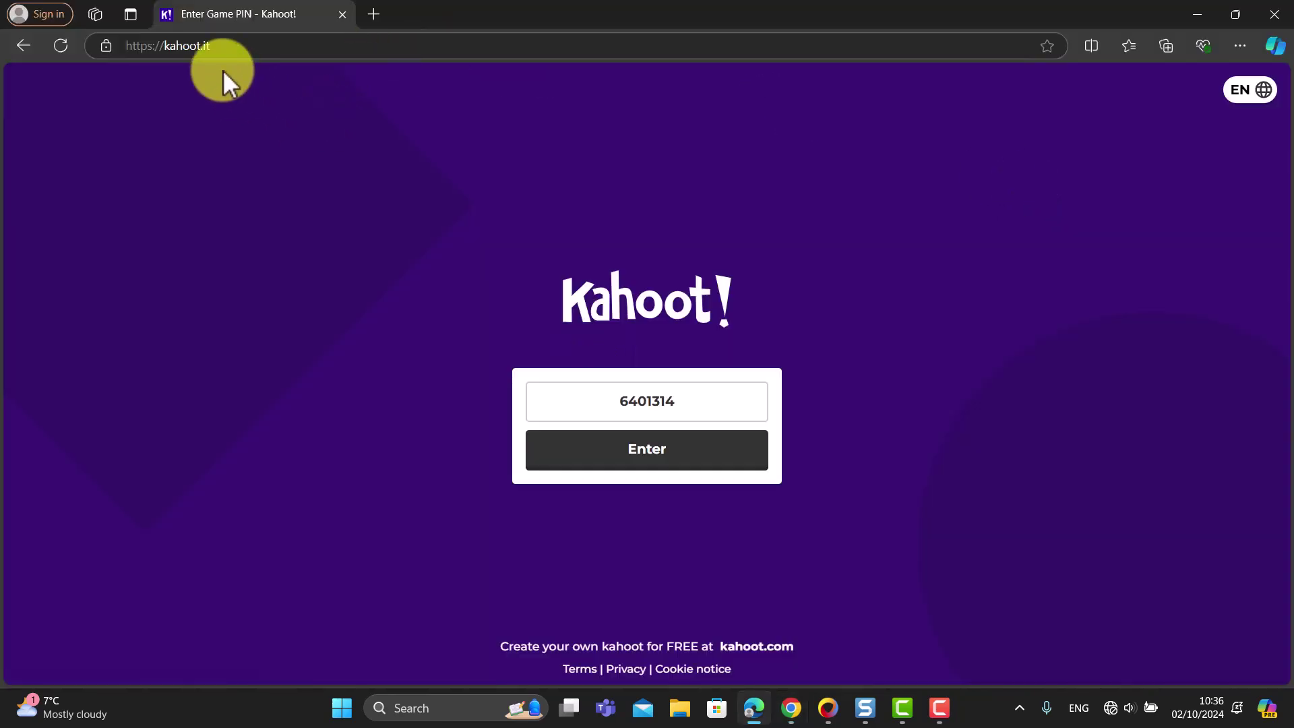
# Step: Submit the game PIN on kahoot.it and join the game as a student with a nickname
pyautogui.click(650, 461)
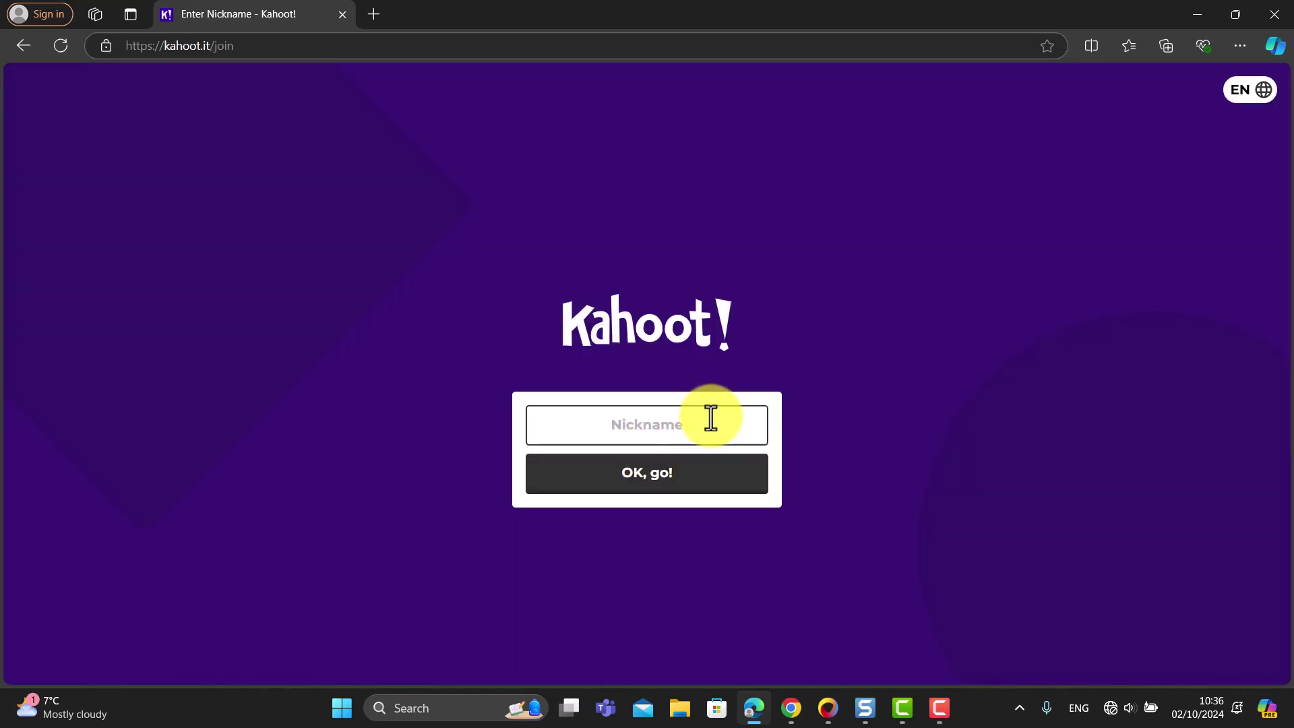
pyautogui.write('Tom')
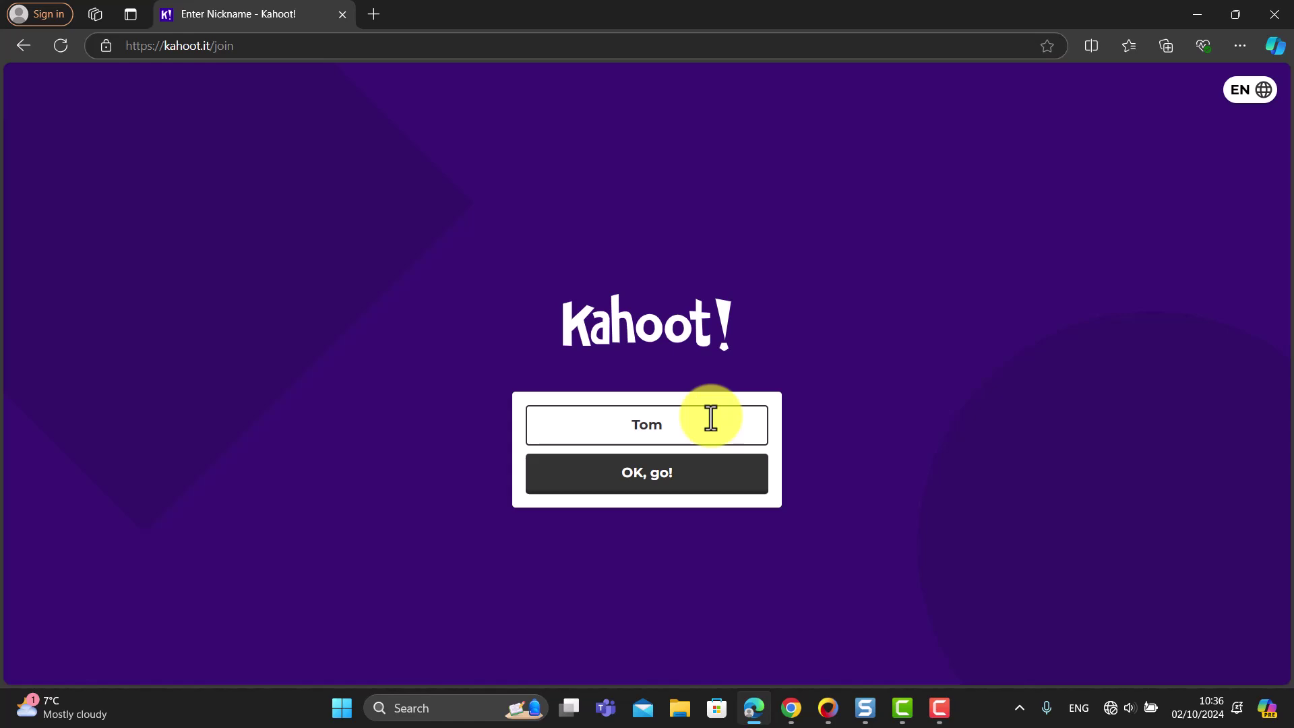
pyautogui.click(726, 498)
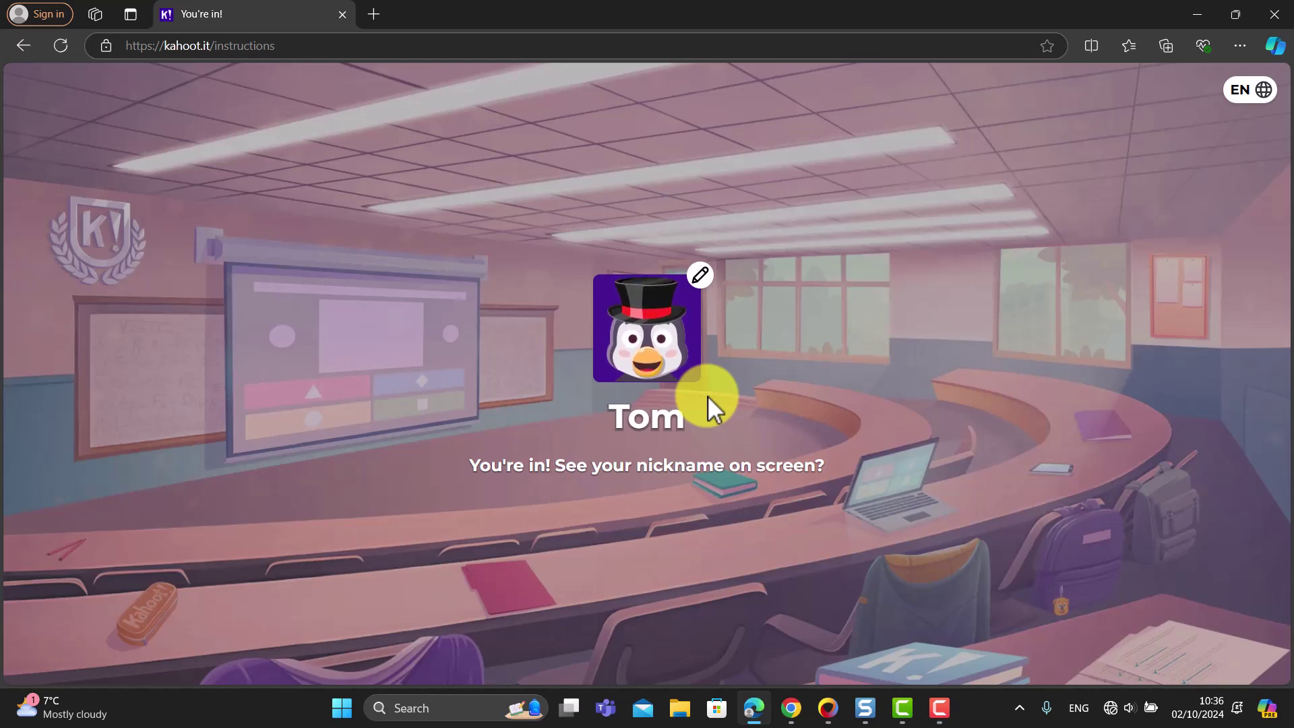
# Step: Switch to the host window in Chrome and start the game, and answer question 1 in the student's Edge window with the red triangle
pyautogui.click(792, 708)
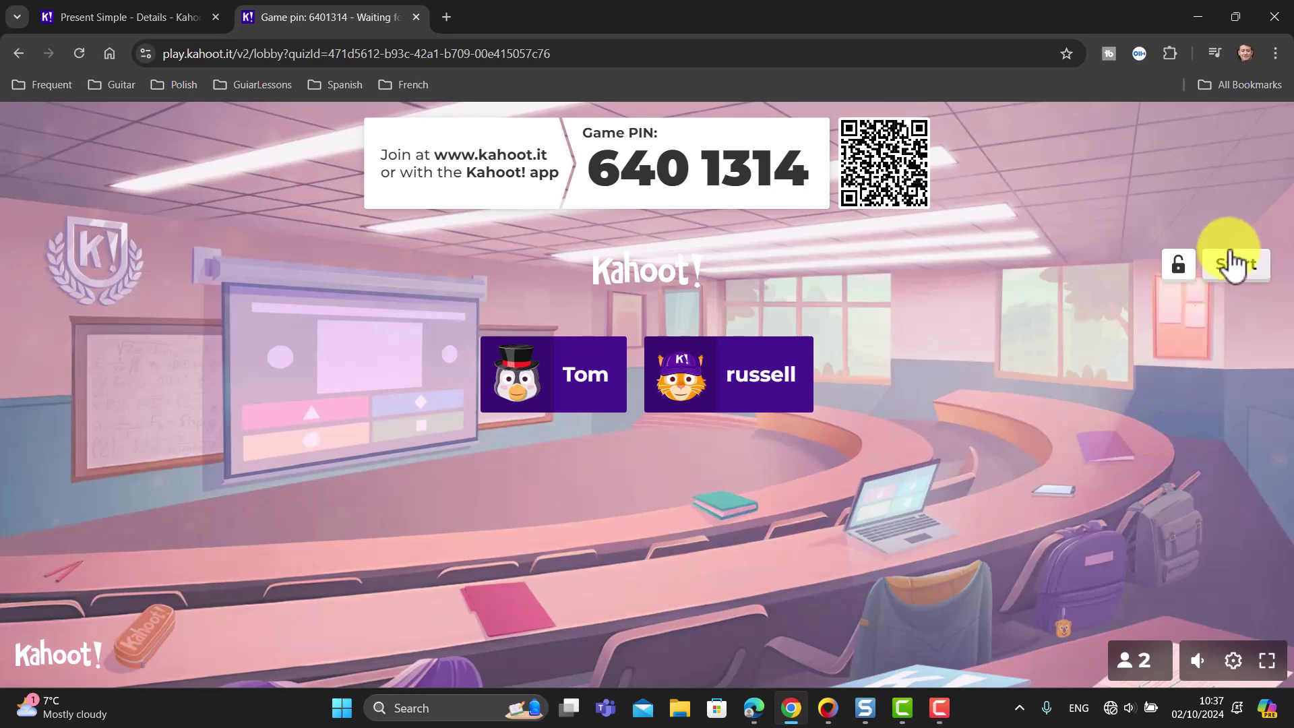
pyautogui.click(1236, 266)
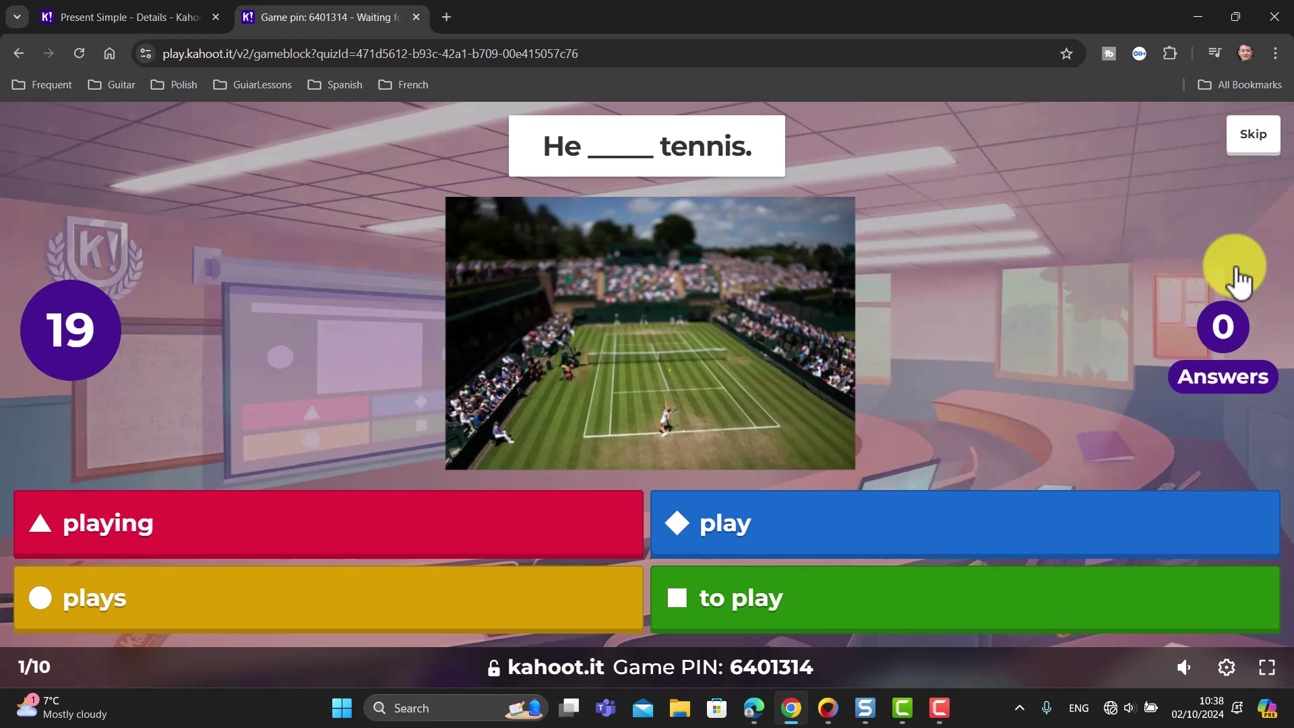
pyautogui.moveTo(755, 711)
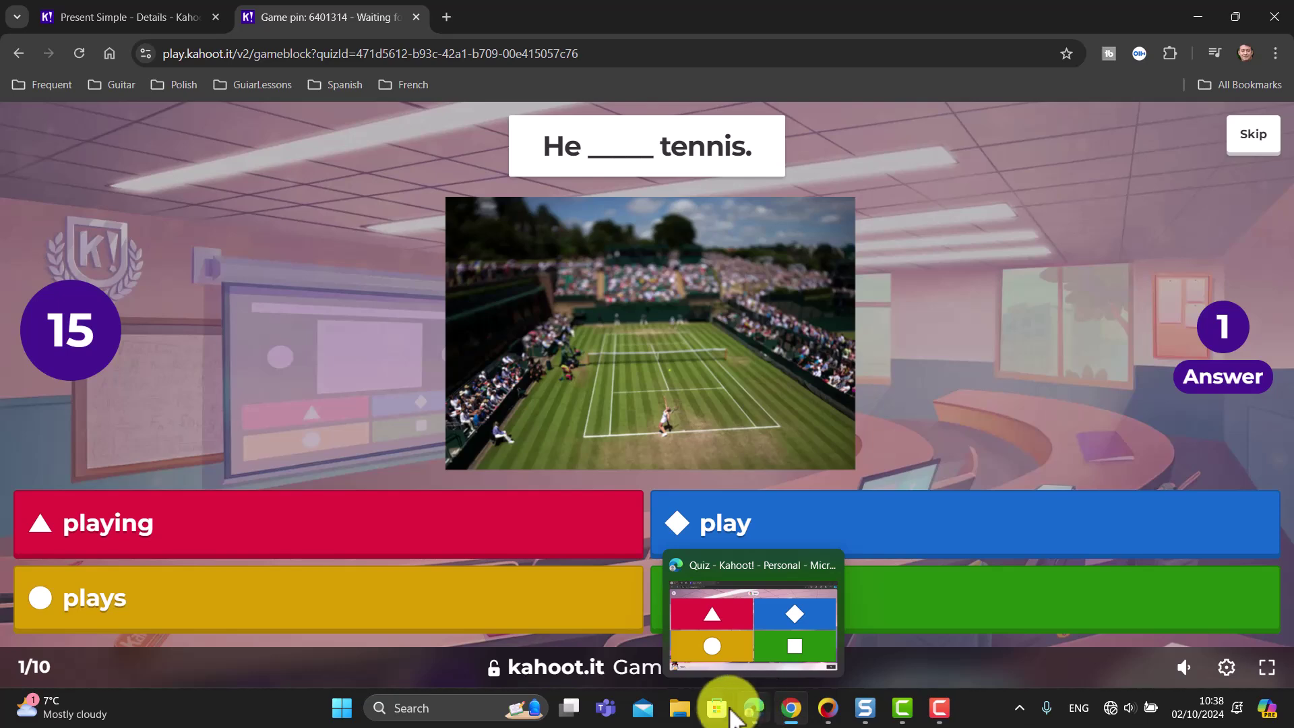
pyautogui.click(753, 711)
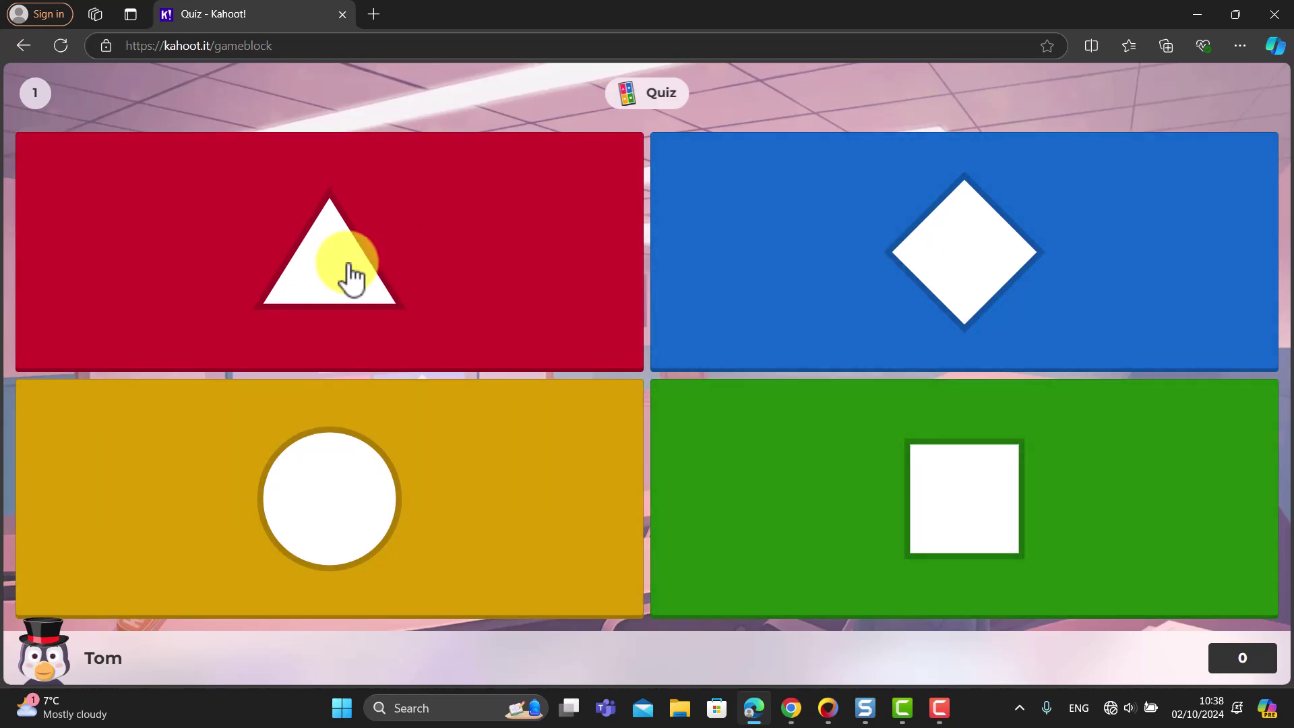
pyautogui.click(342, 279)
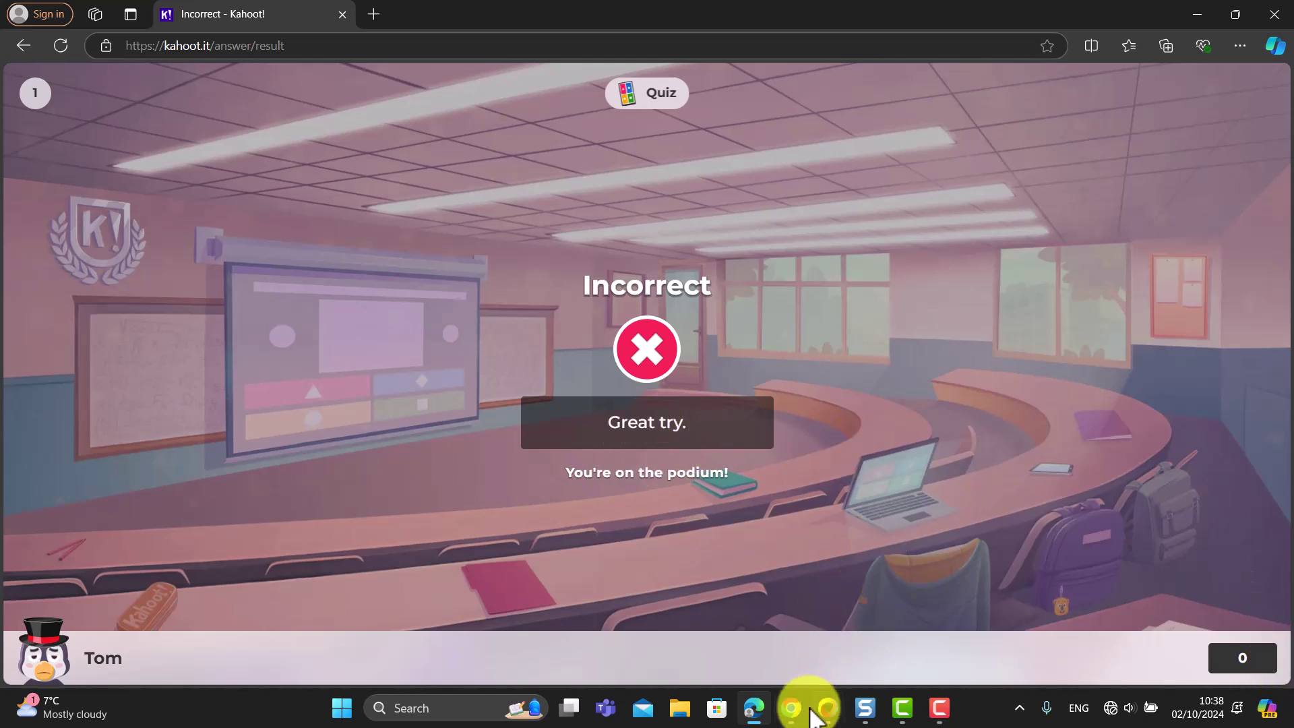
# Step: Return to the host window in Chrome and advance past the first question's results and scoreboard to question 2
pyautogui.moveTo(787, 715)
pyautogui.click(810, 622)
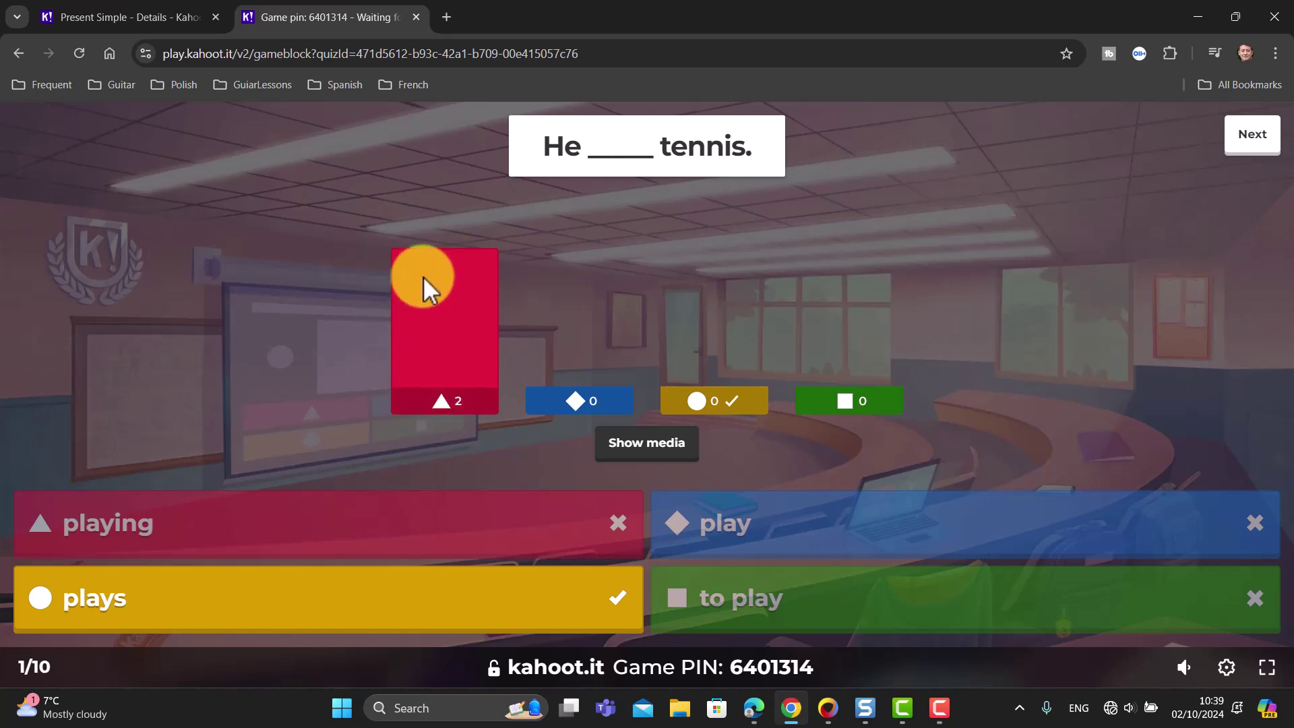
pyautogui.click(1251, 136)
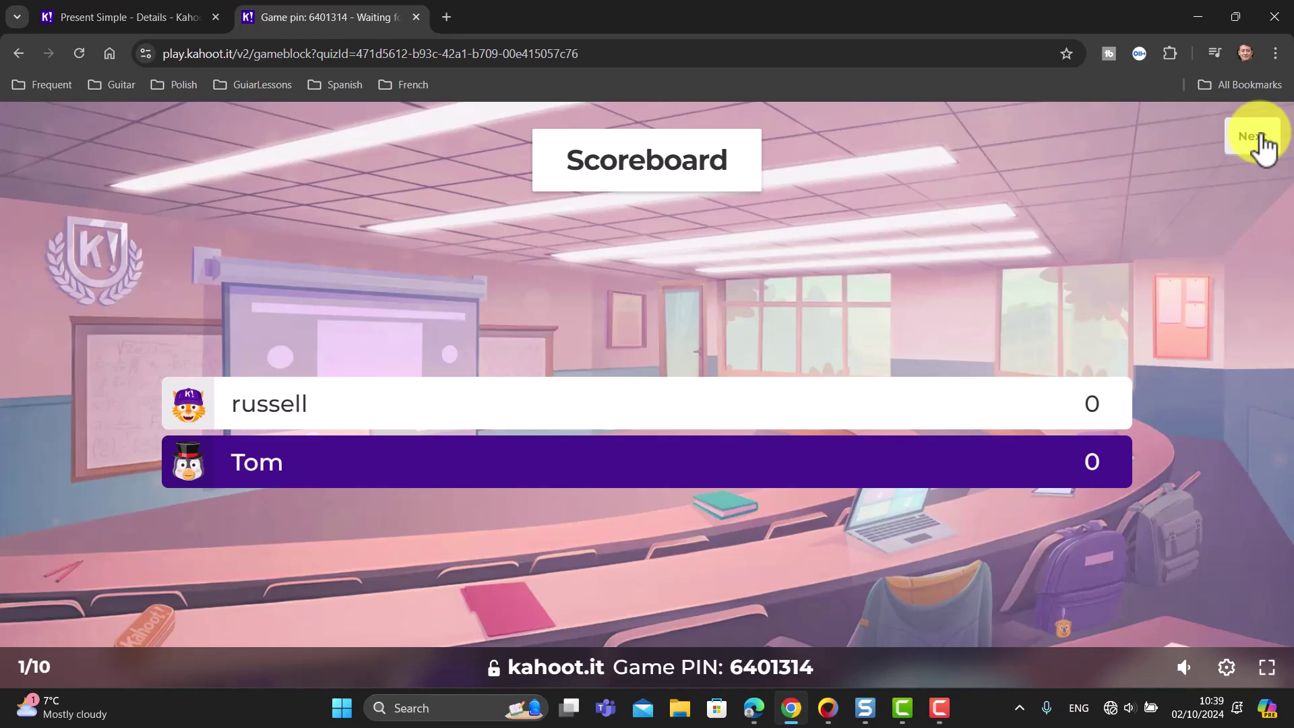
pyautogui.click(1255, 138)
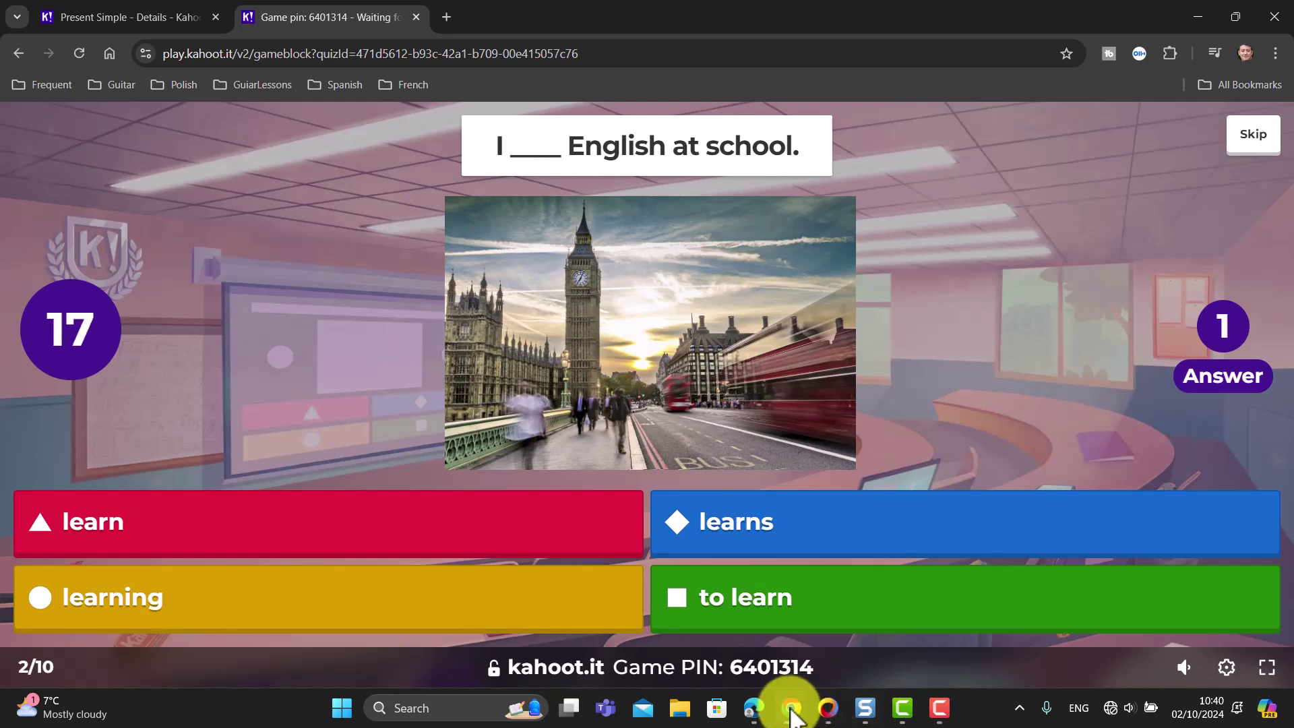
# Step: Answer question 2 in the student's Edge window with the red triangle, and advance the Chrome host window to question 3
pyautogui.click(755, 706)
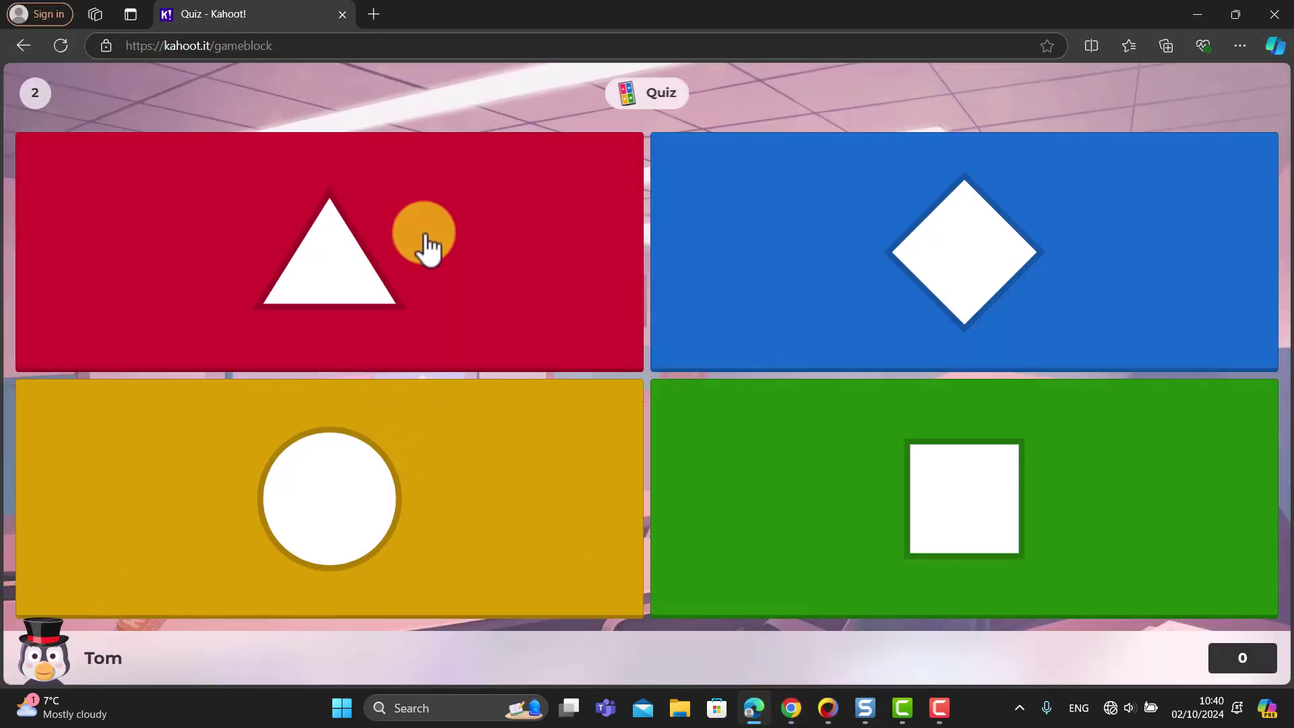
pyautogui.click(330, 275)
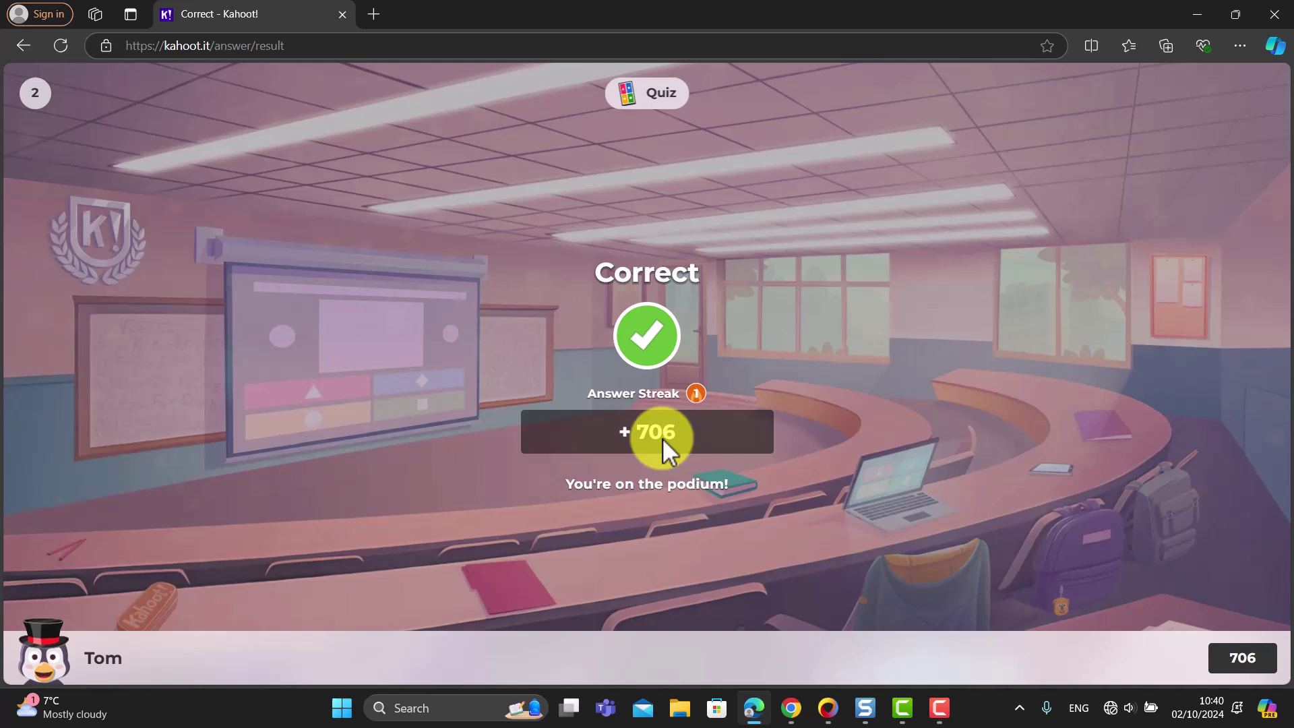
pyautogui.click(792, 709)
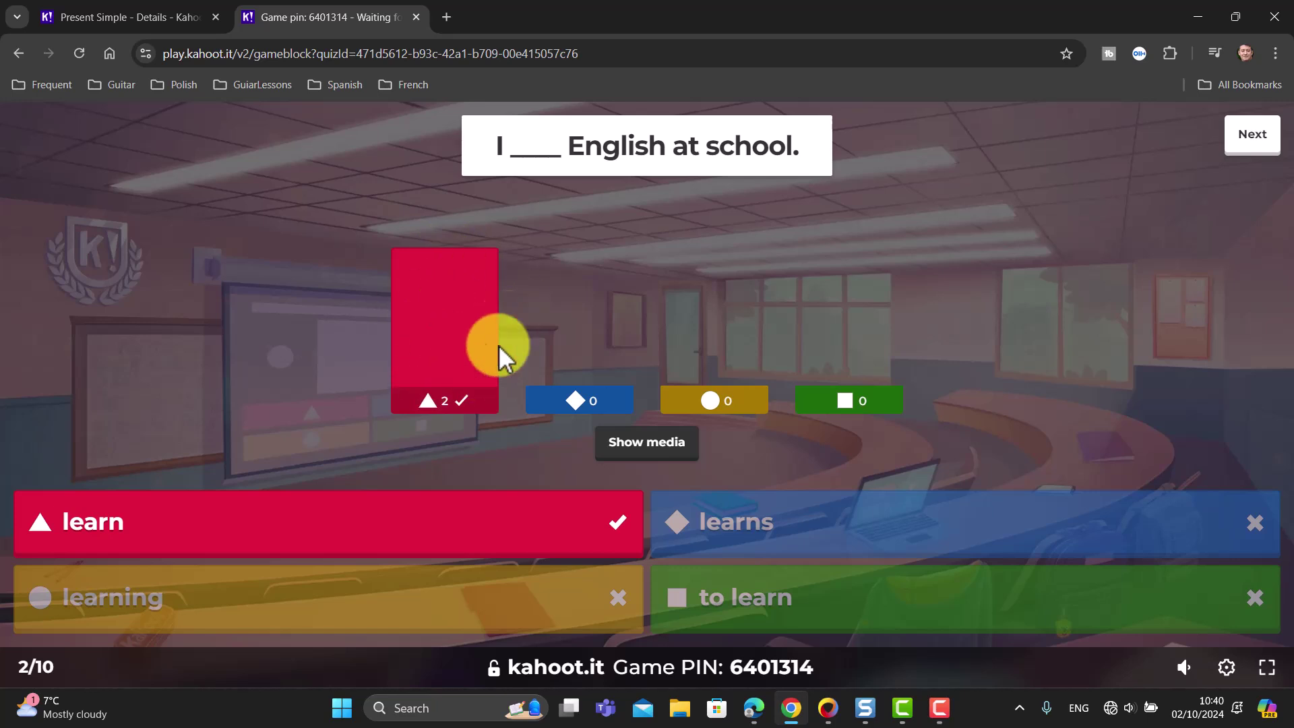
pyautogui.click(1252, 138)
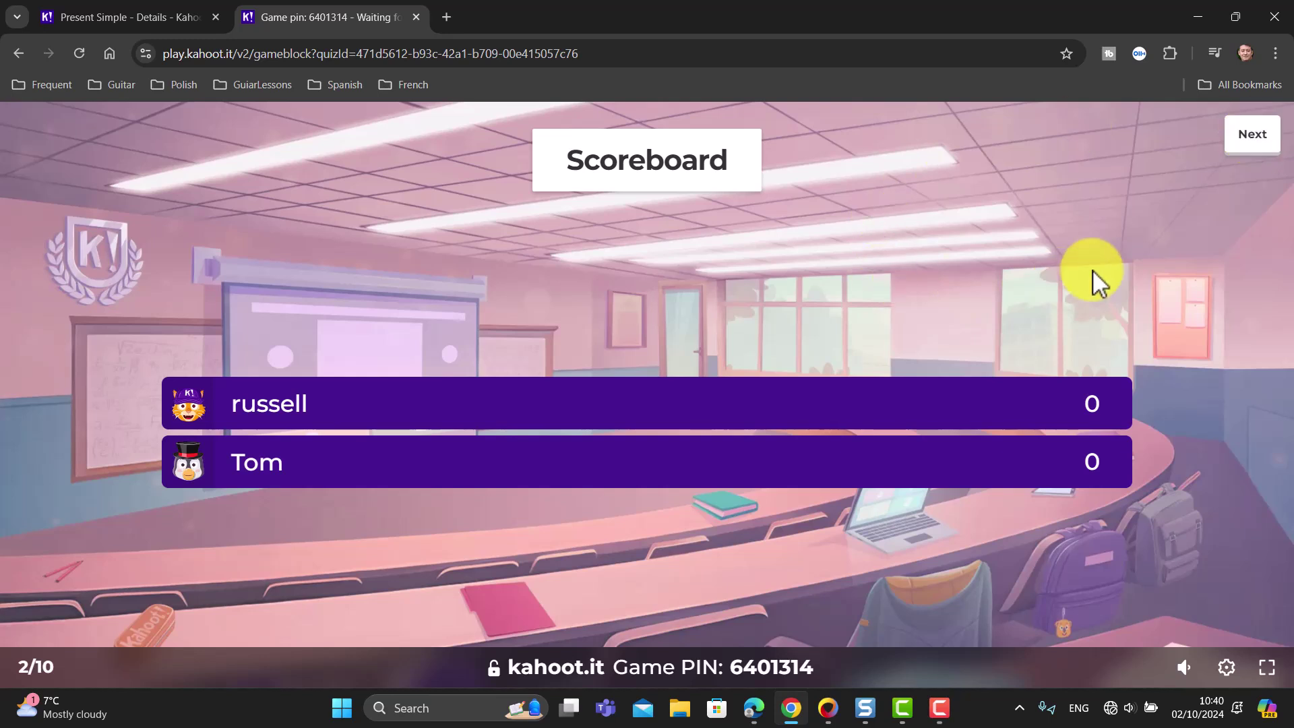
pyautogui.click(1252, 140)
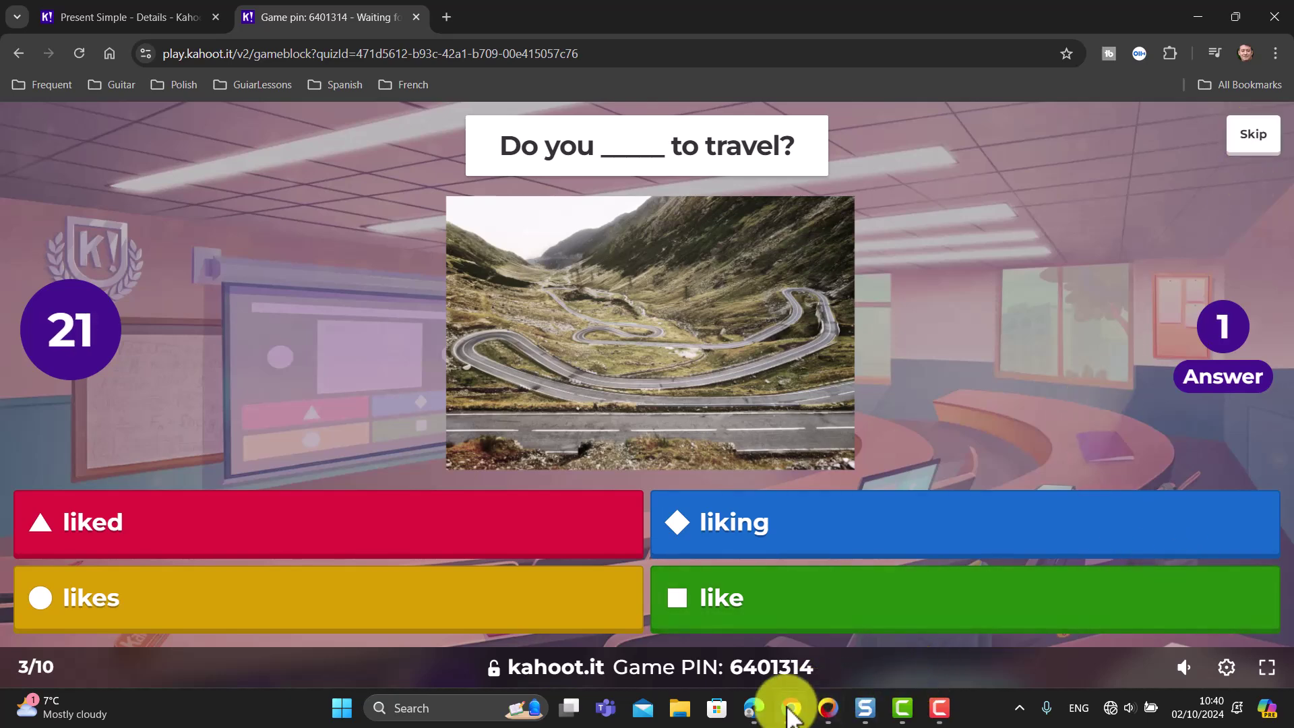
# Step: Answer question 3 in the student's Edge window with the green square, and advance the Chrome host window past the scoreboard
pyautogui.click(755, 708)
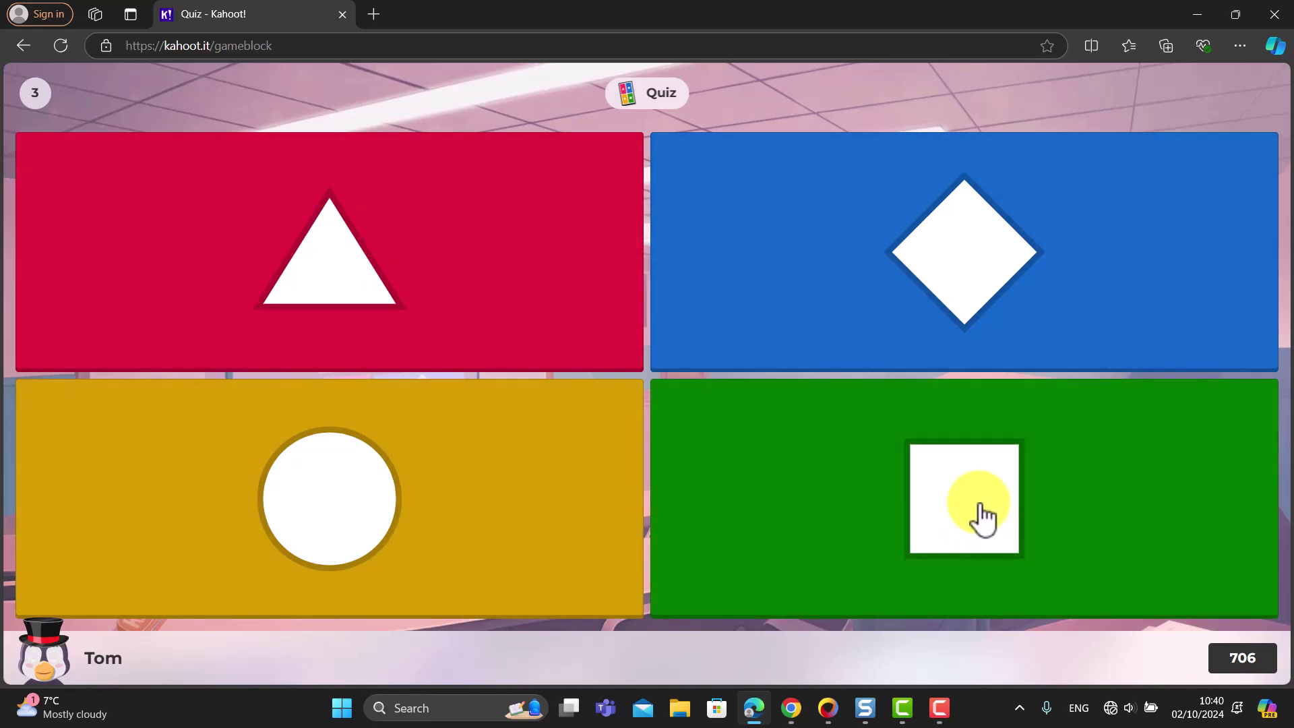
pyautogui.click(983, 518)
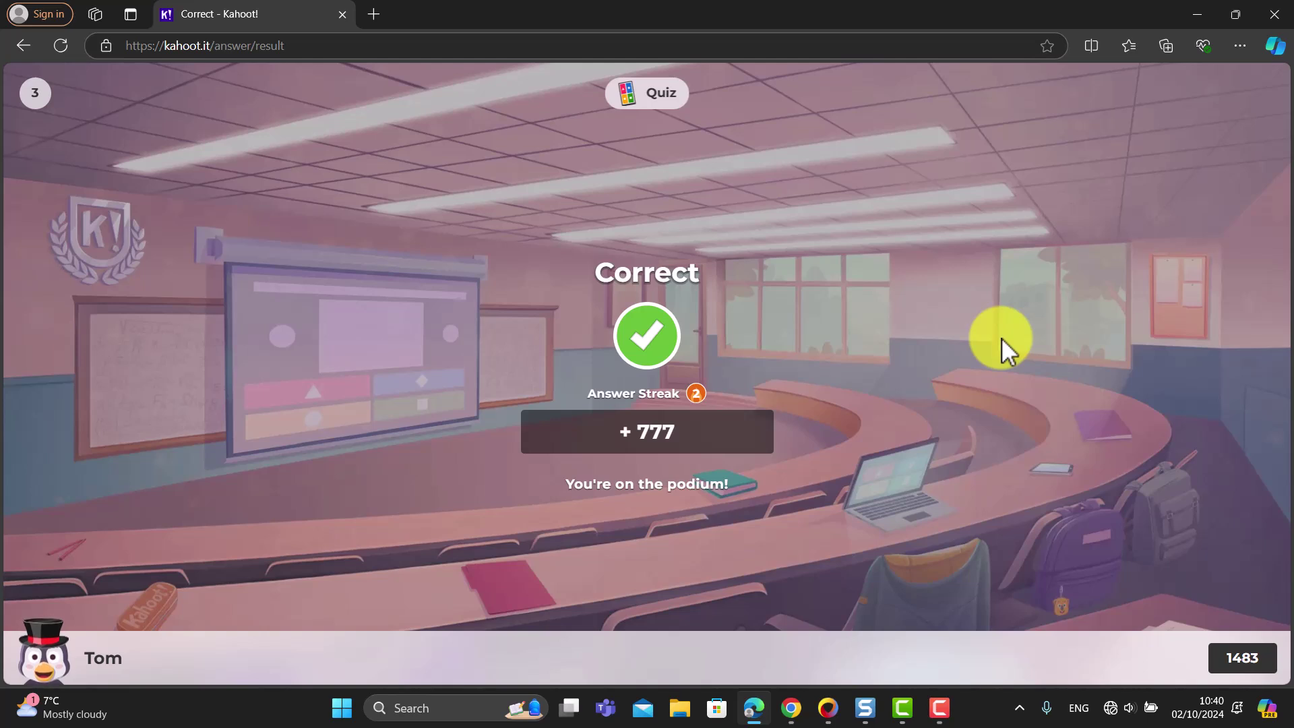
pyautogui.click(793, 716)
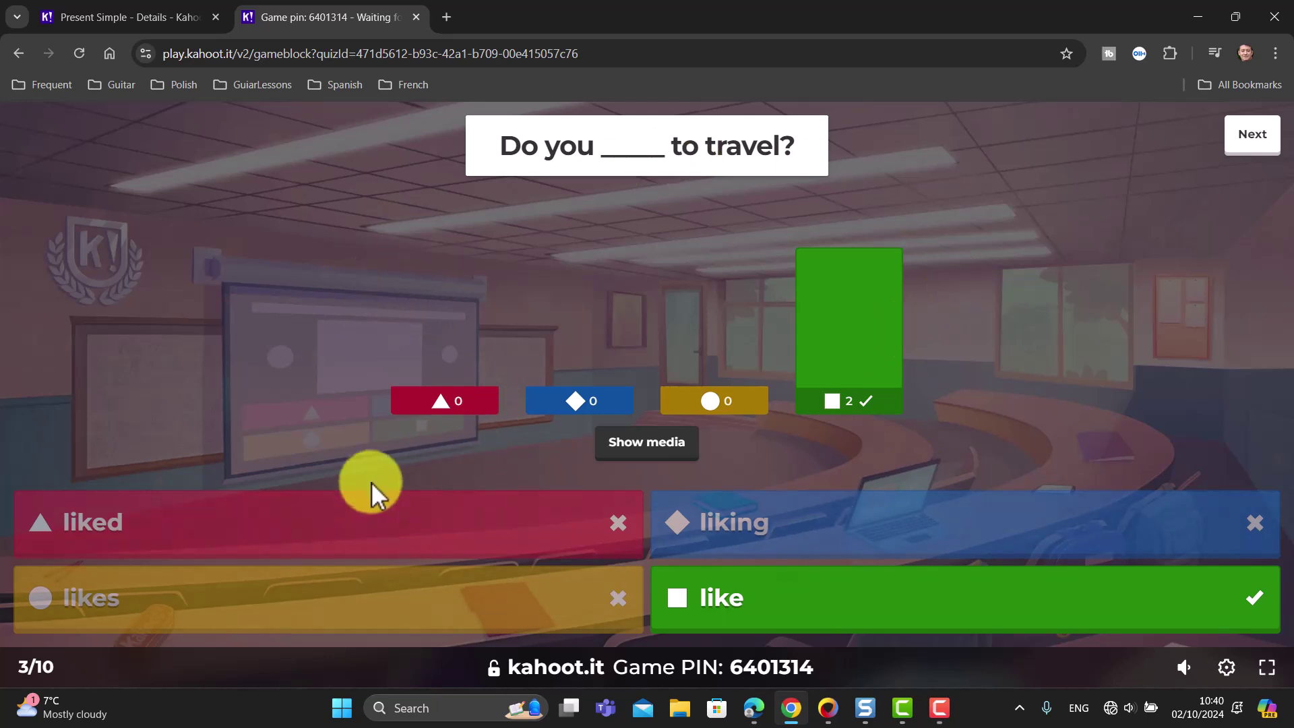
pyautogui.click(1242, 144)
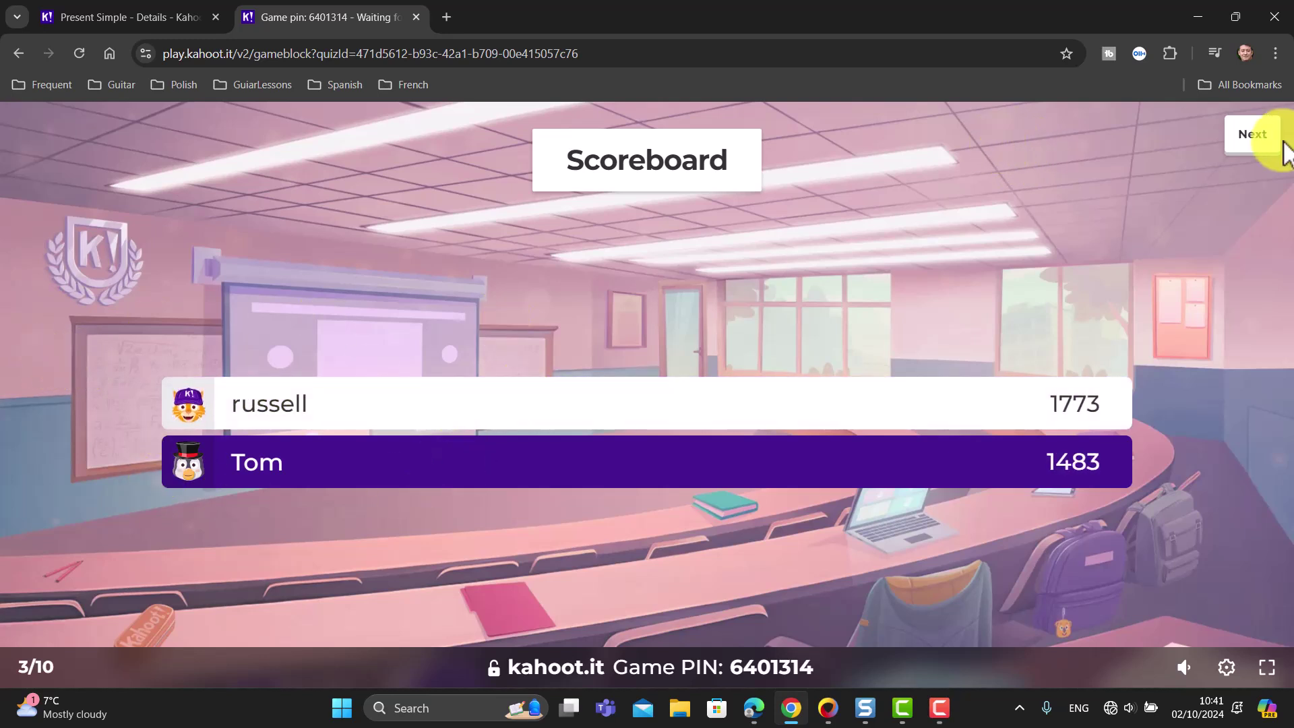
pyautogui.click(1252, 138)
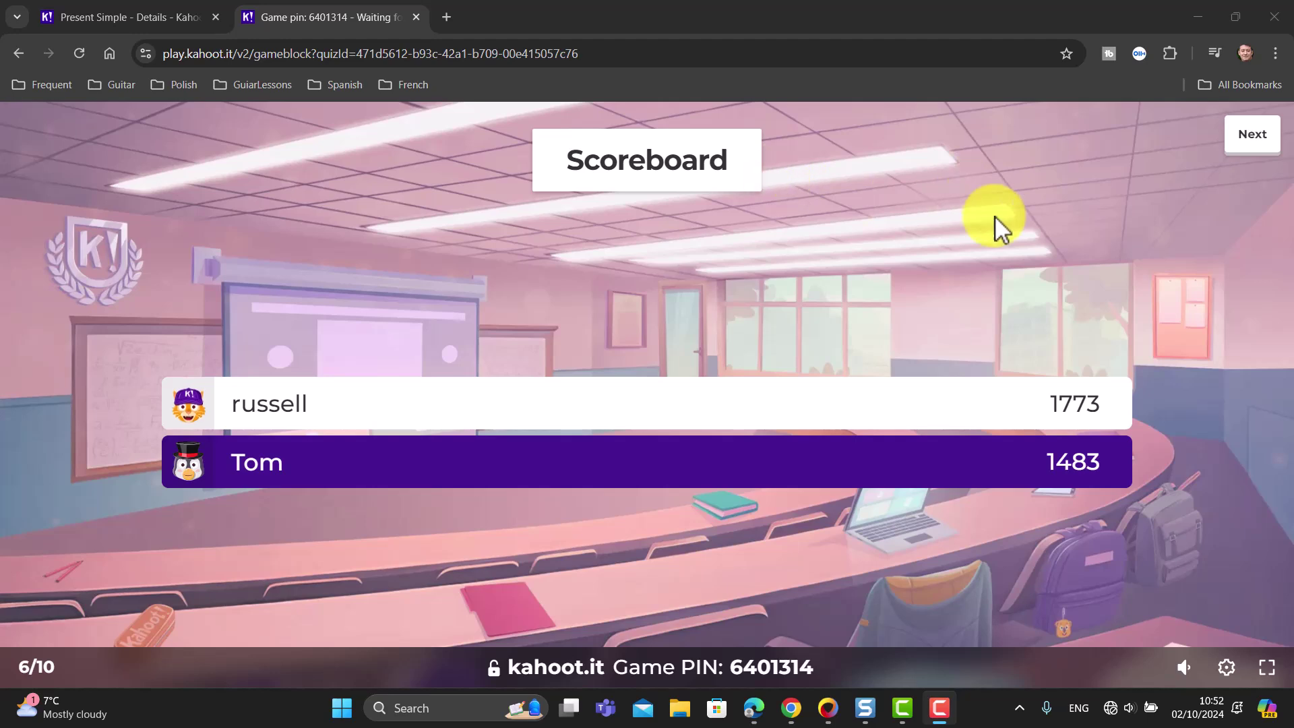
# Step: End the "Present Simple" kahoot early from the game settings to bring up the podium
pyautogui.click(1227, 668)
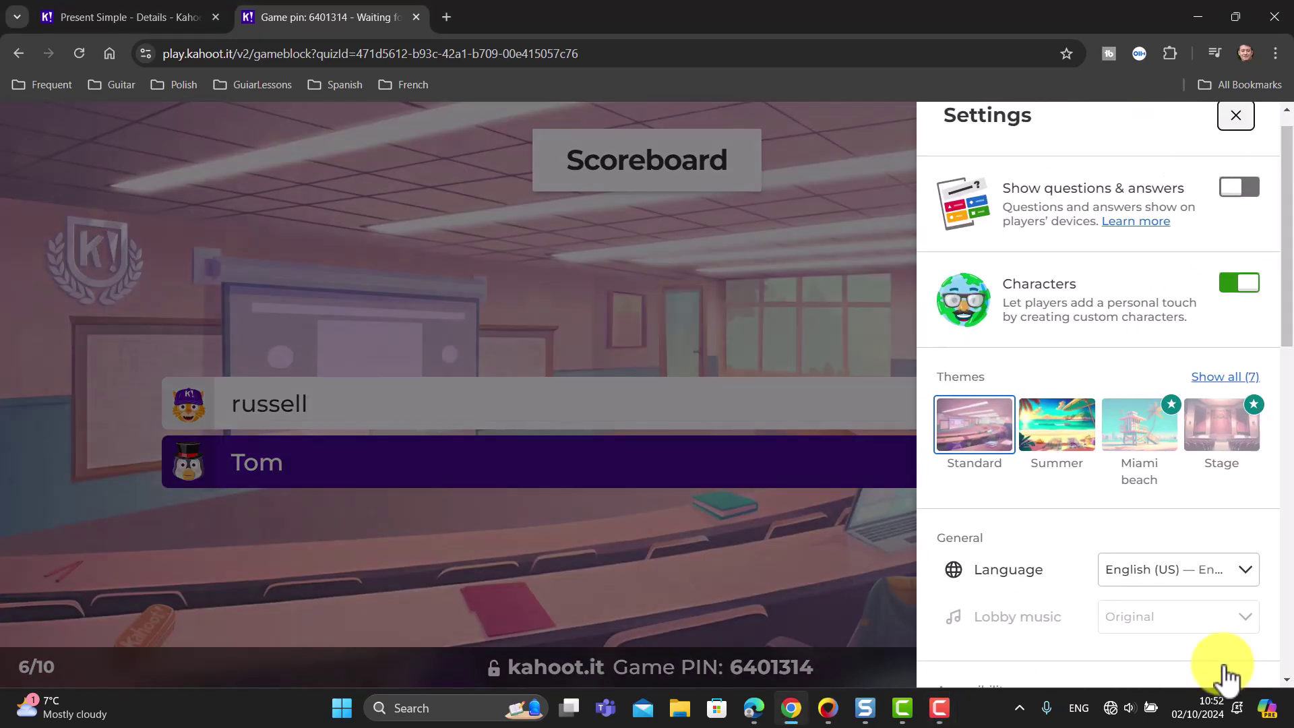
pyautogui.moveTo(1289, 313); pyautogui.dragTo(1289, 644)
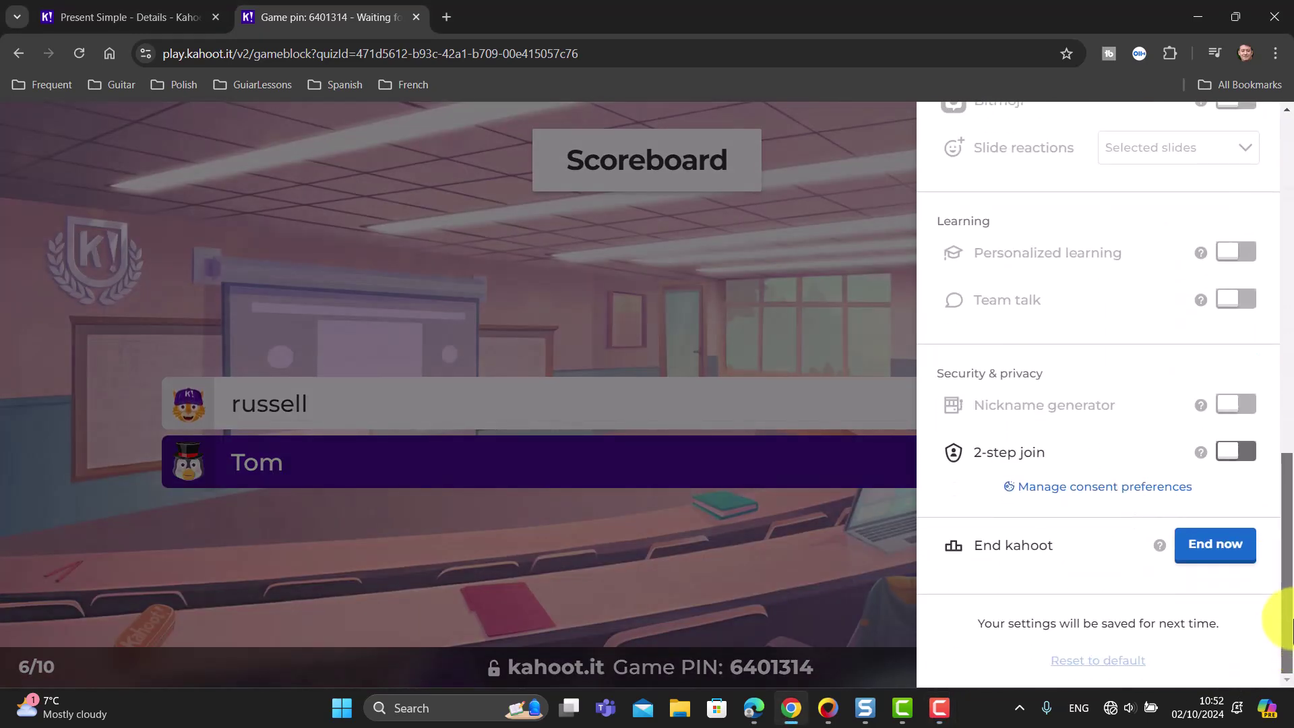
pyautogui.click(1202, 556)
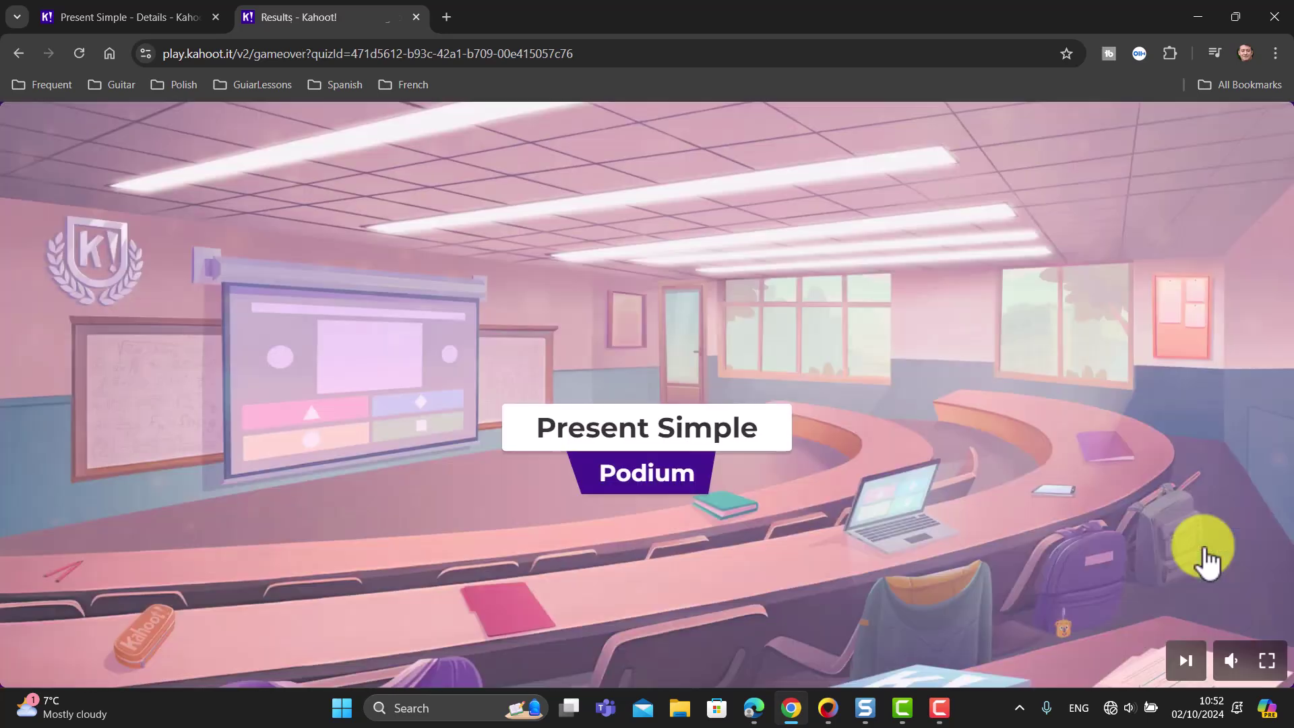